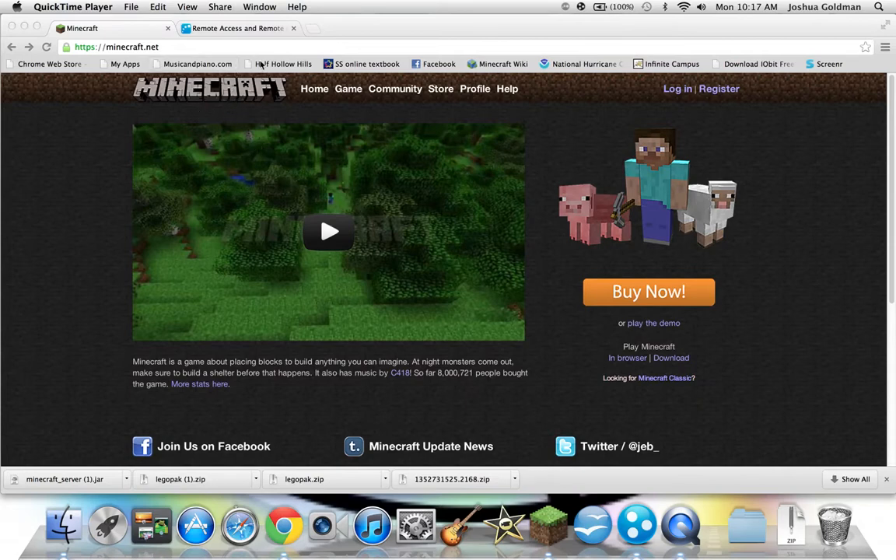
# Download minecraft_server.jar from Minecraft's download page and keep the file.
pyautogui.click(674, 362)
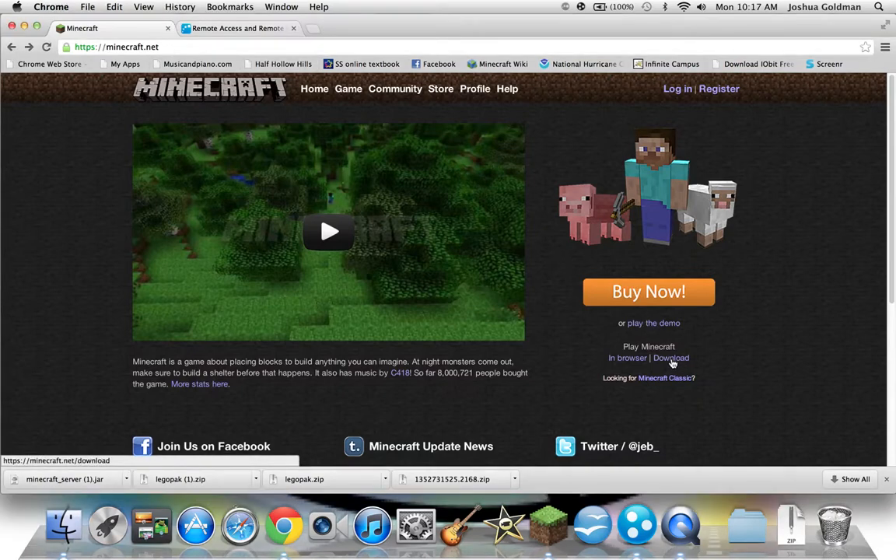
pyautogui.click(670, 360)
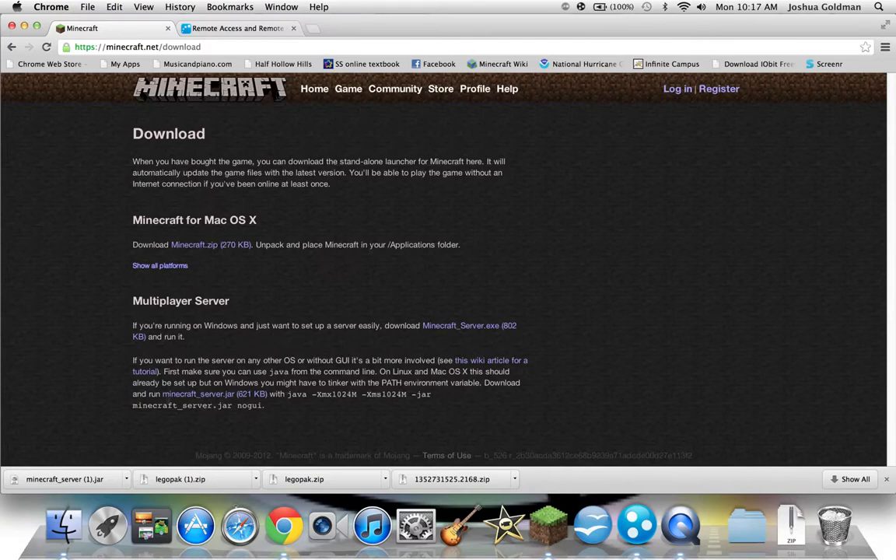
pyautogui.click(207, 395)
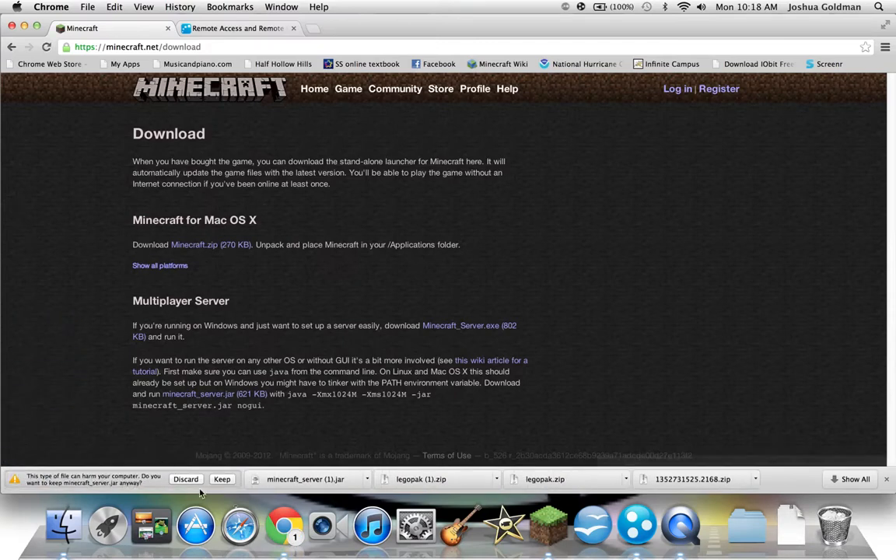
pyautogui.click(221, 479)
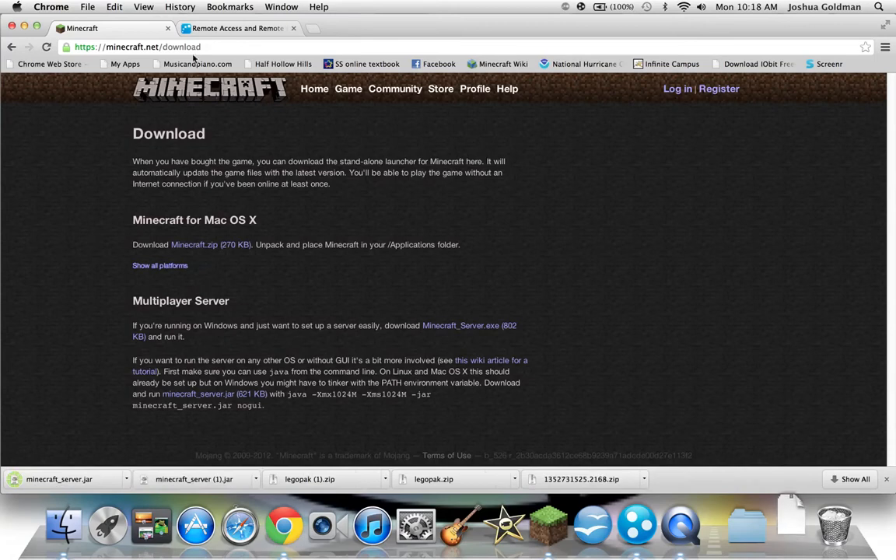
# Sign out of LogMeIn in the existing tab, sign back in with the saved credentials, and close the tab.
pyautogui.click(207, 30)
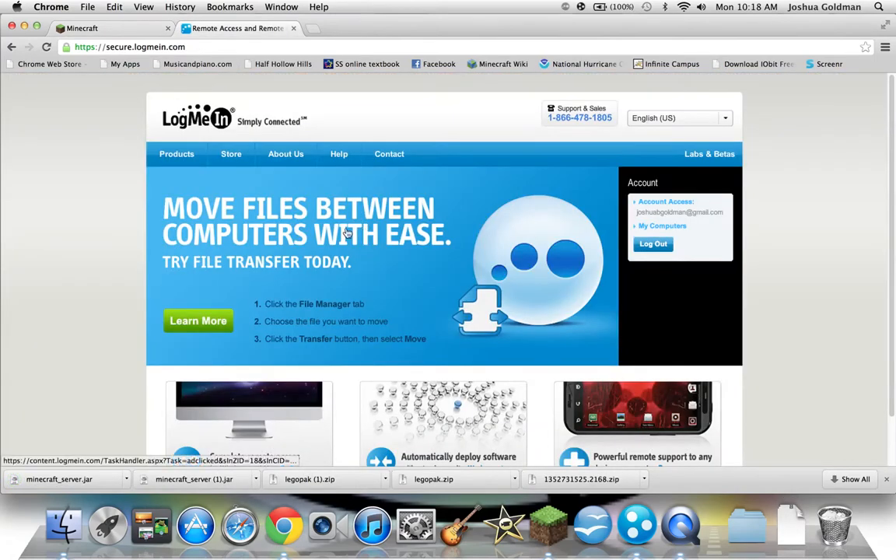
pyautogui.scroll(-2, 450, 243)
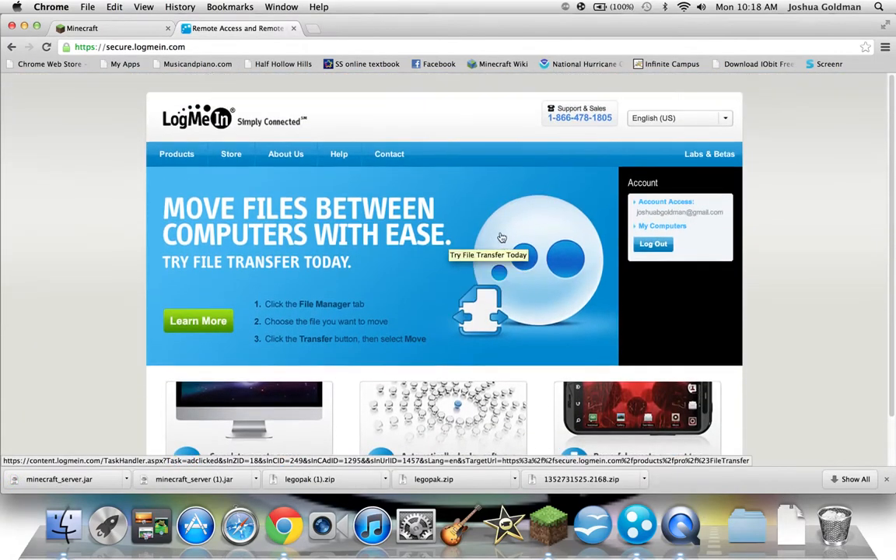
pyautogui.click(653, 221)
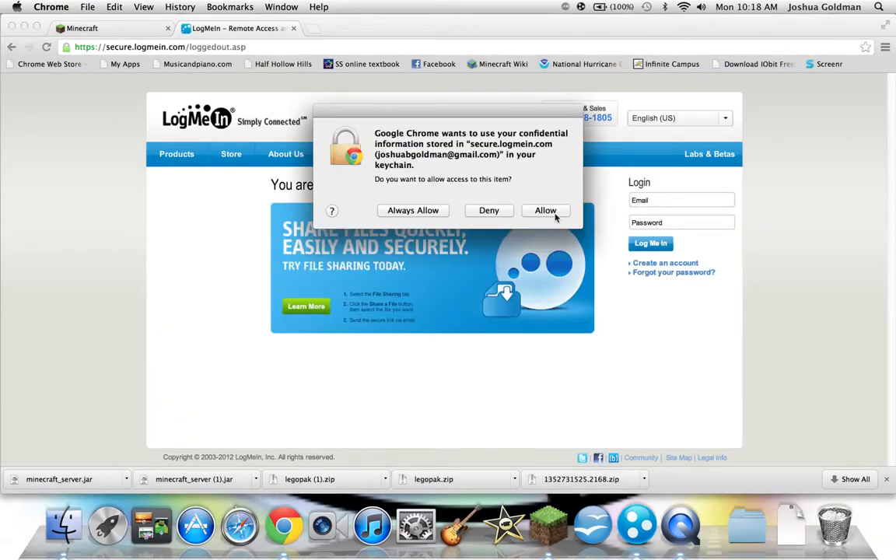
pyautogui.click(546, 211)
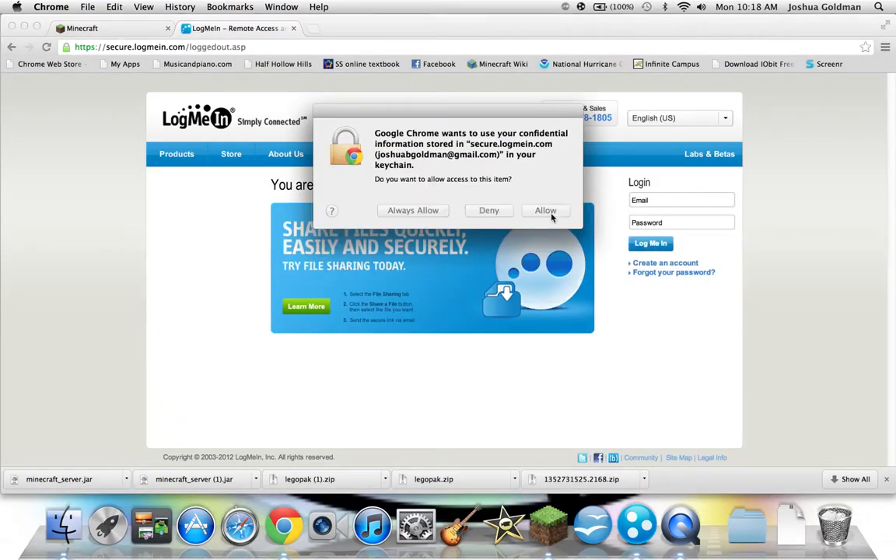
pyautogui.click(698, 200)
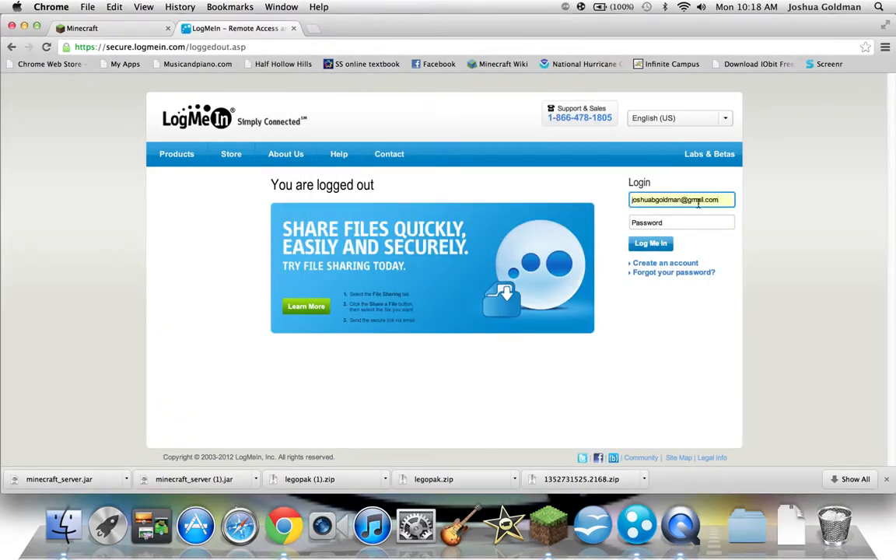
pyautogui.click(652, 243)
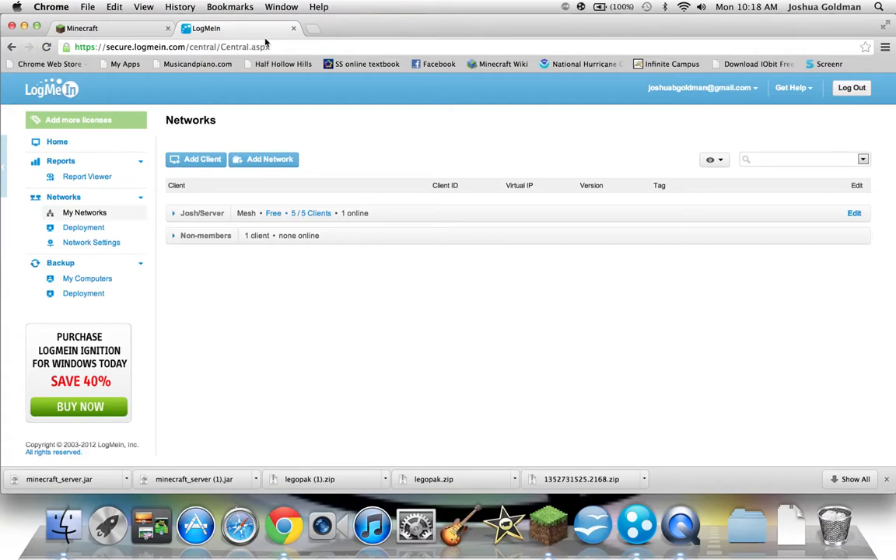
pyautogui.click(293, 28)
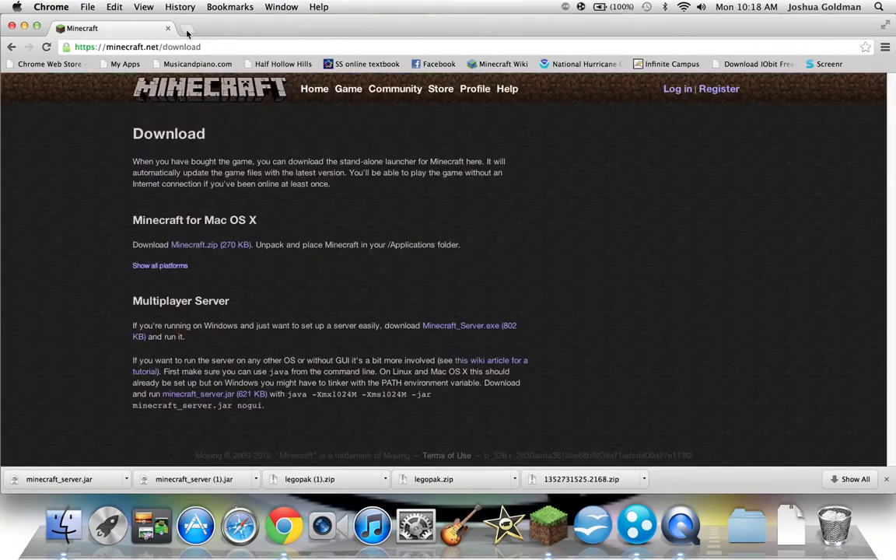
pyautogui.click(192, 31)
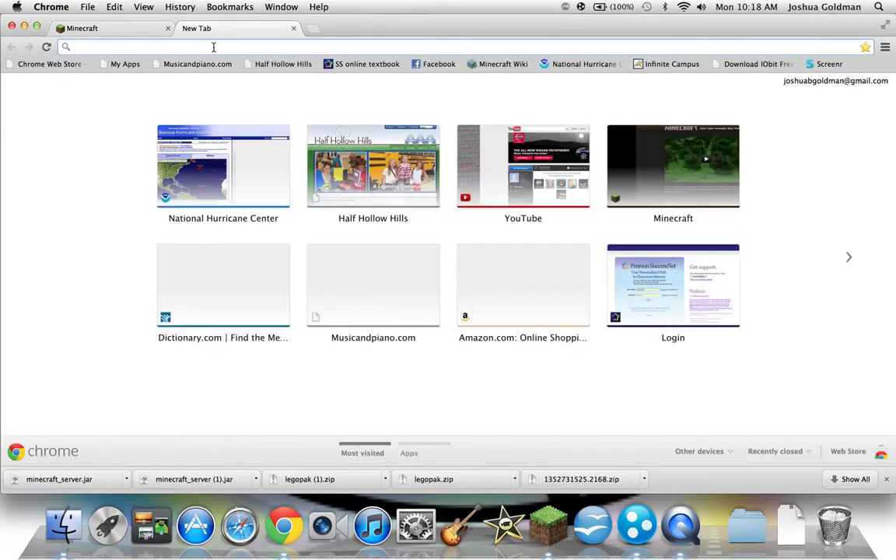
pyautogui.write('www.')
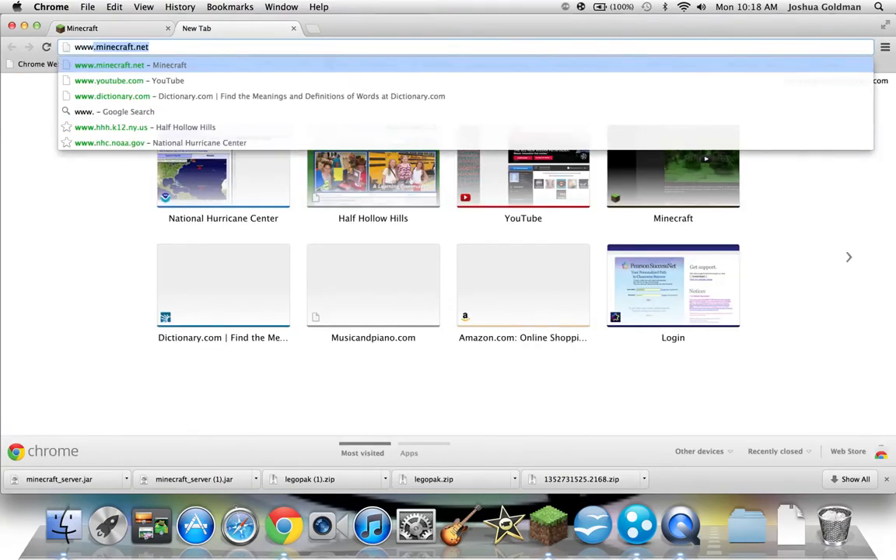
pyautogui.write('log')
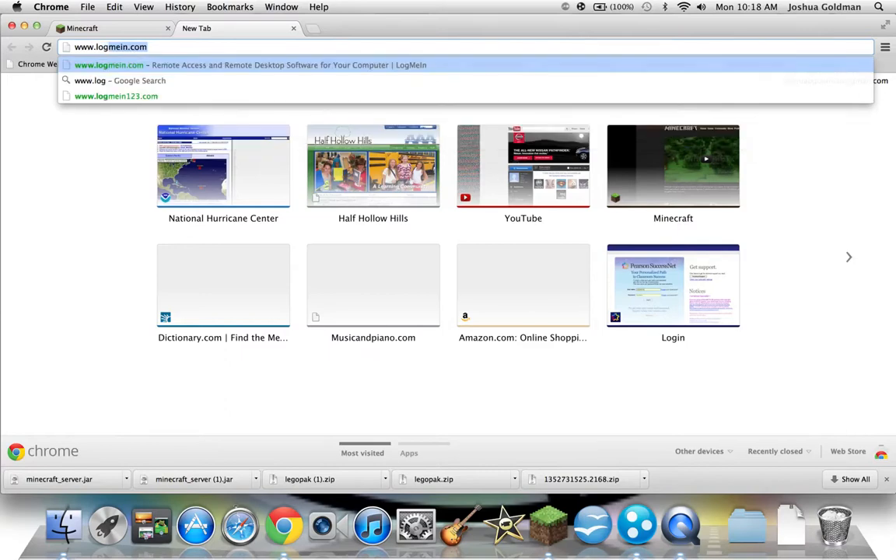
pyautogui.write('mein.com')
pyautogui.press('Return')
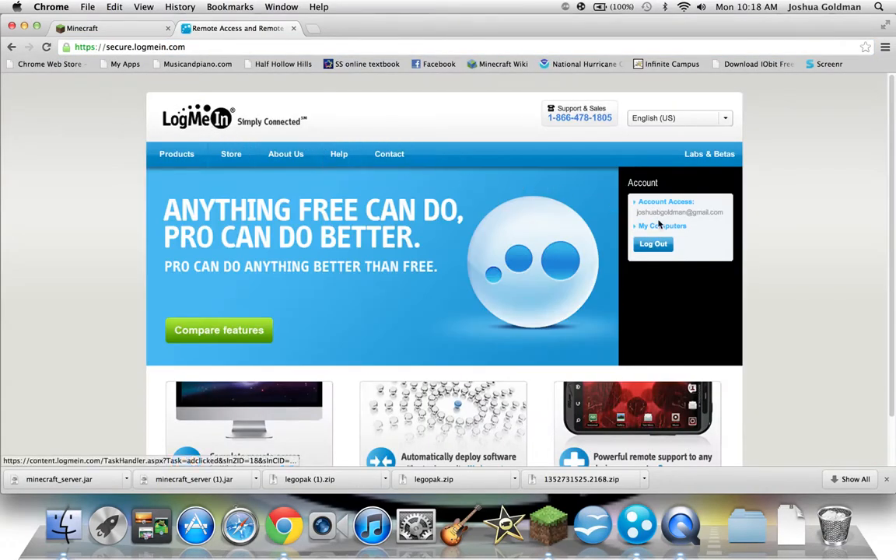
# Sign out of LogMeIn, sign back in with the saved credentials, and view the account's Home page.
pyautogui.click(652, 245)
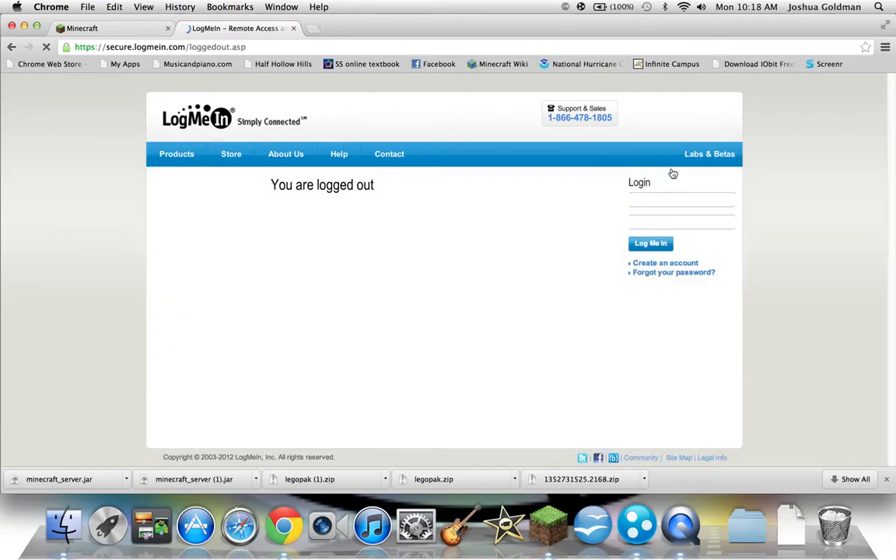
pyautogui.click(547, 210)
pyautogui.click(679, 199)
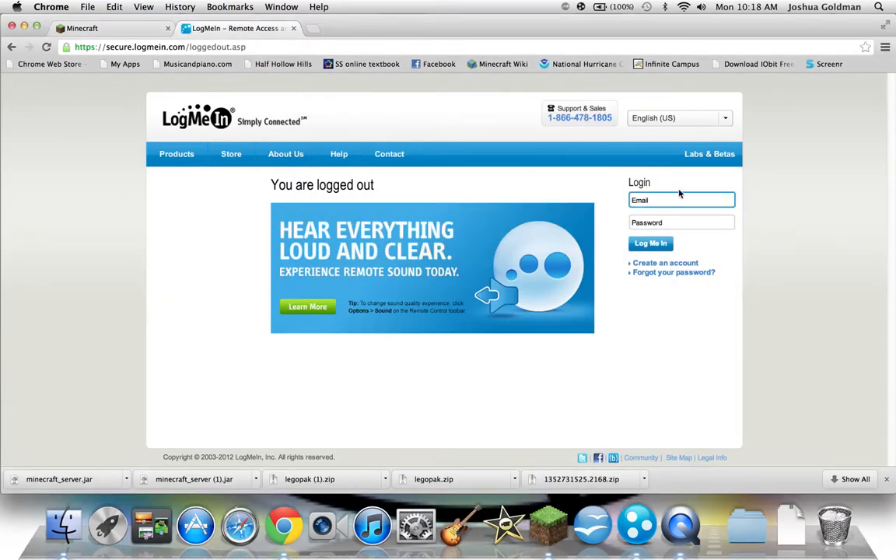
pyautogui.click(650, 244)
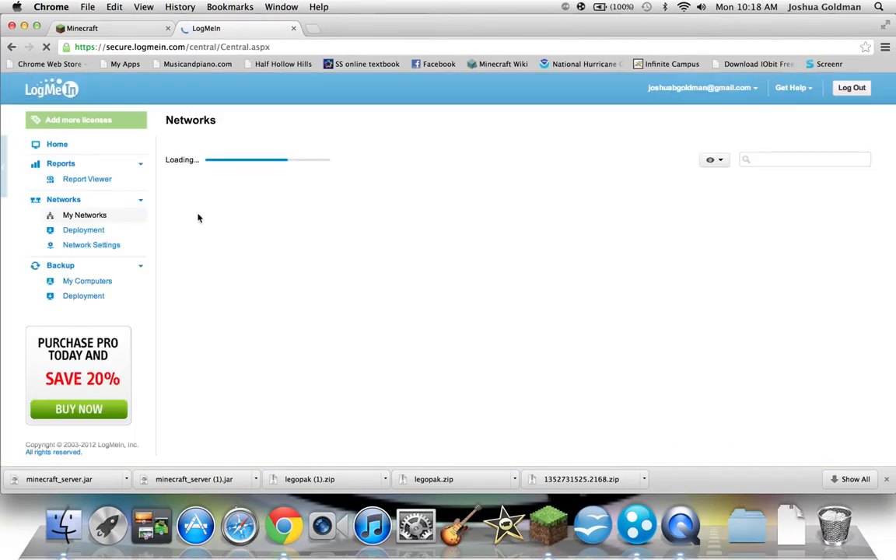
pyautogui.click(64, 150)
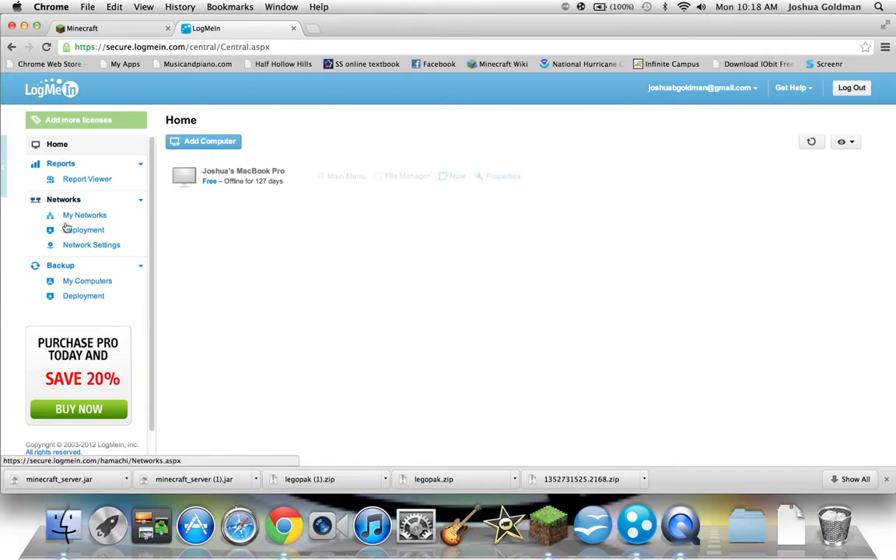
pyautogui.scroll(-2, 78, 268)
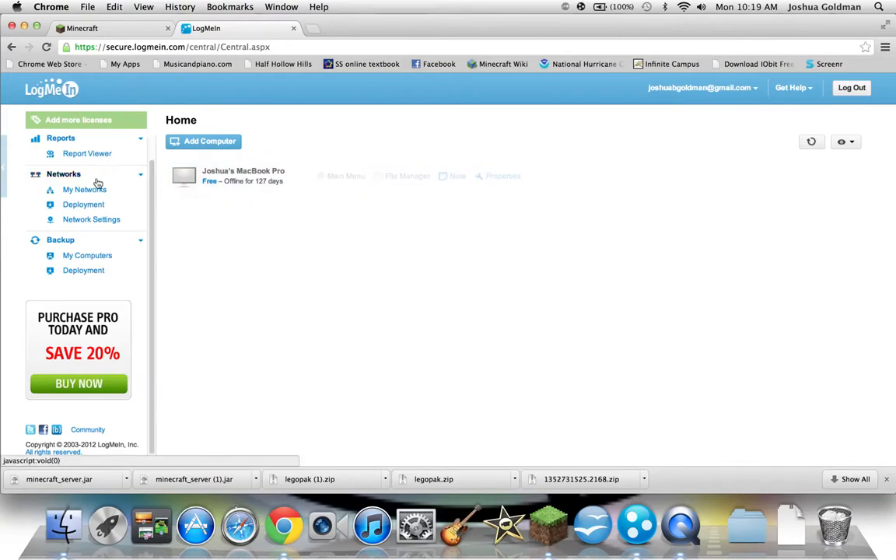
# Search the web for "log me inhamachi download" and accept the suggested query "logmein hamachi download".
pyautogui.click(273, 42)
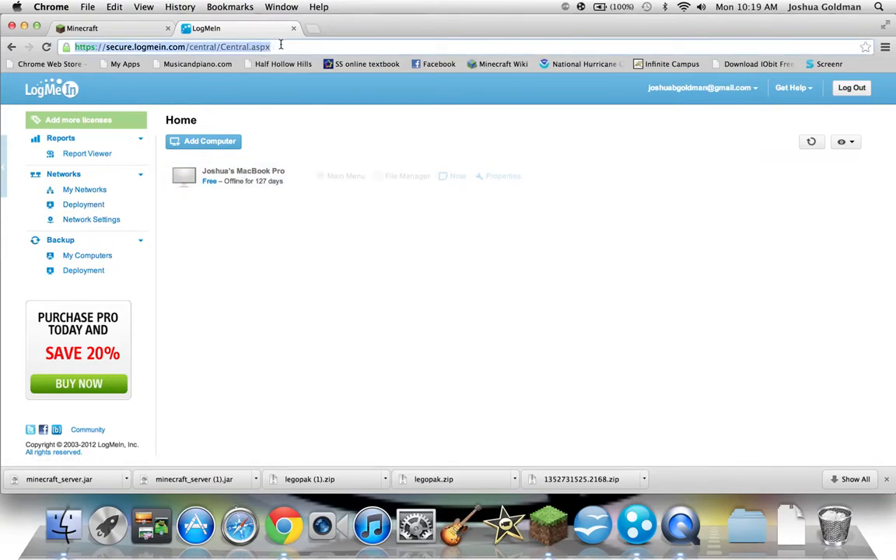
pyautogui.write('log')
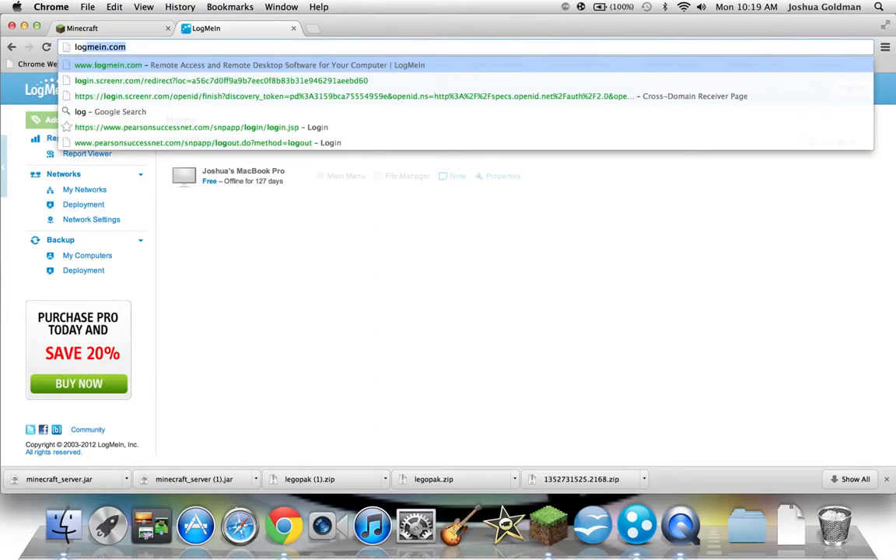
pyautogui.write(' me inhamachi ')
pyautogui.write('download')
pyautogui.press('Return')
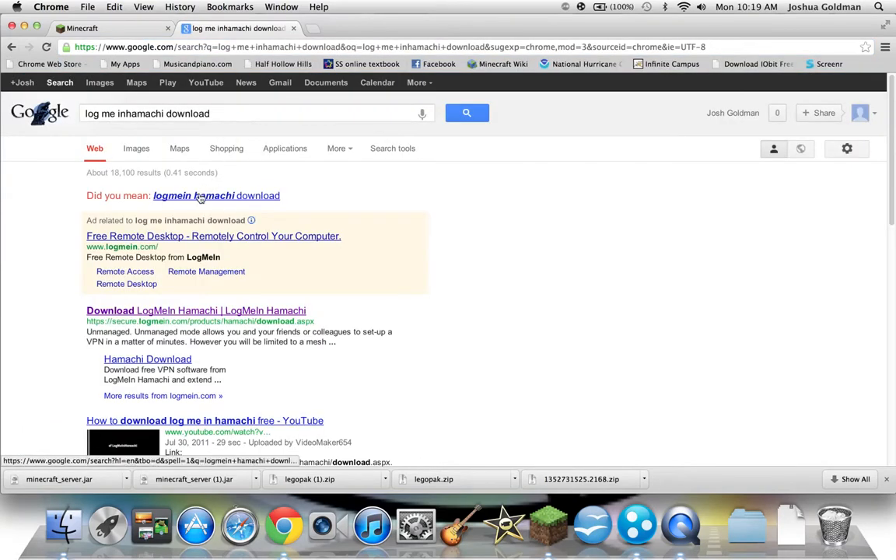
pyautogui.click(200, 196)
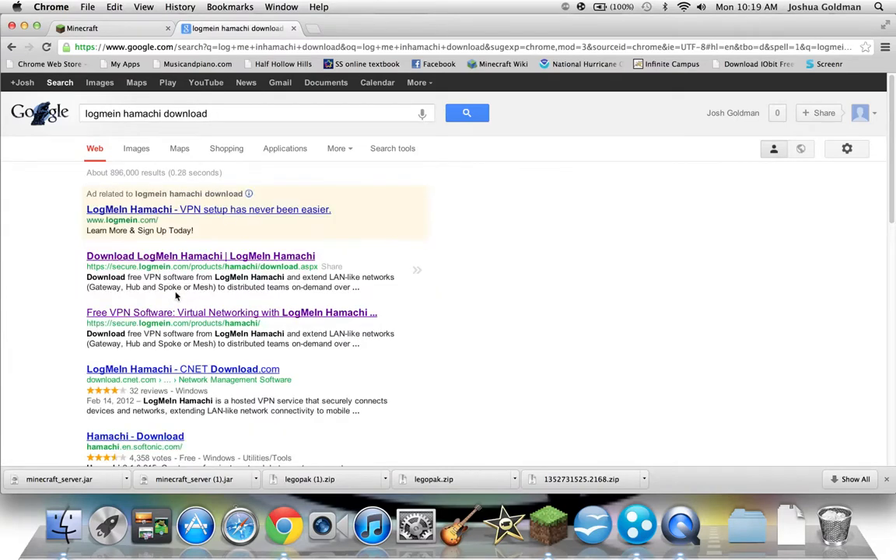
# Open the Softonic "Hamachi - Download" search result and view its free download page.
pyautogui.scroll(-3, 176, 295)
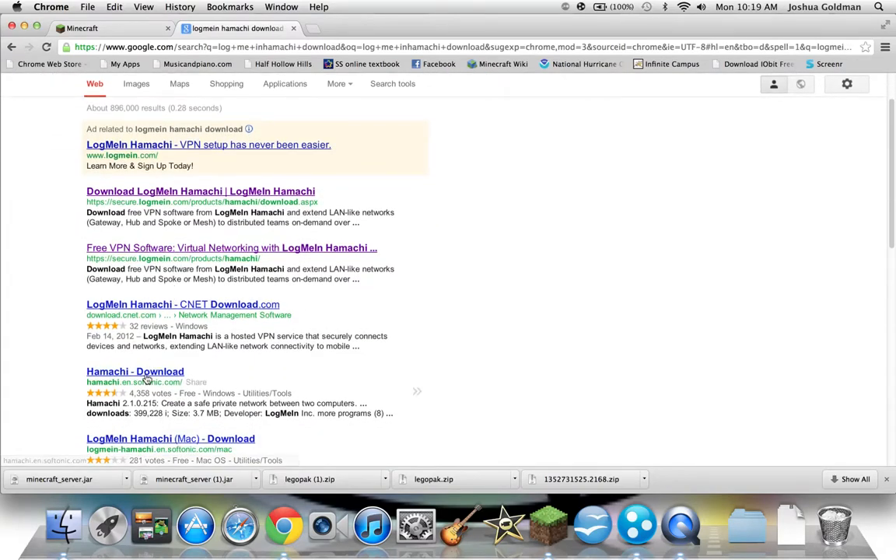
pyautogui.click(145, 374)
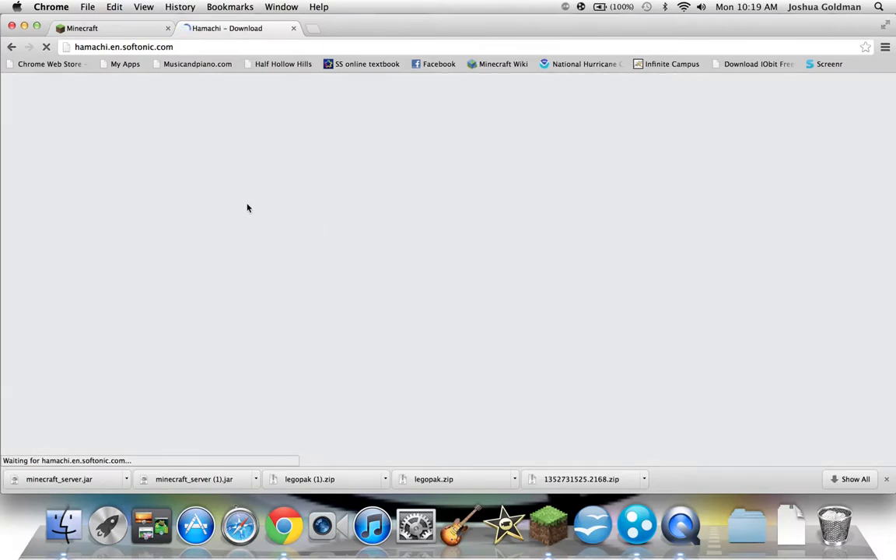
pyautogui.scroll(-5, 248, 208)
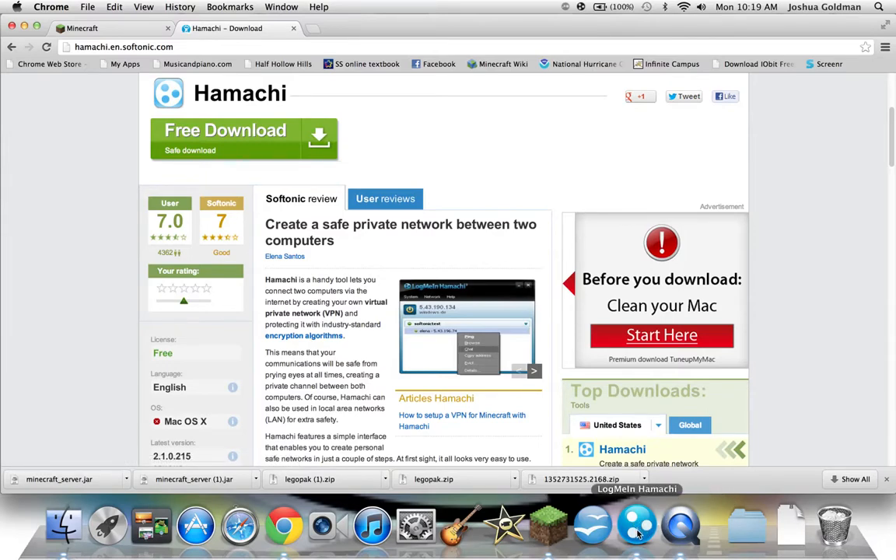
# Open the Documents folder in Finder.
pyautogui.click(802, 524)
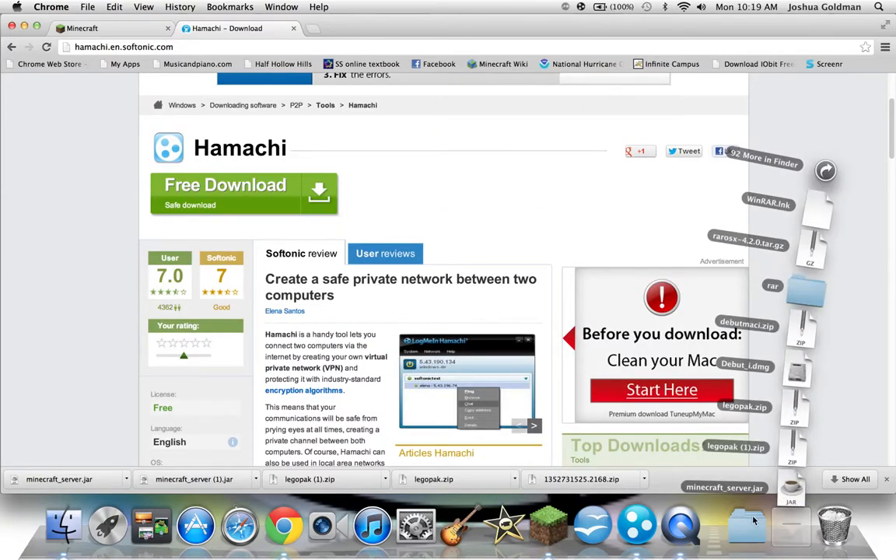
pyautogui.press('F3')
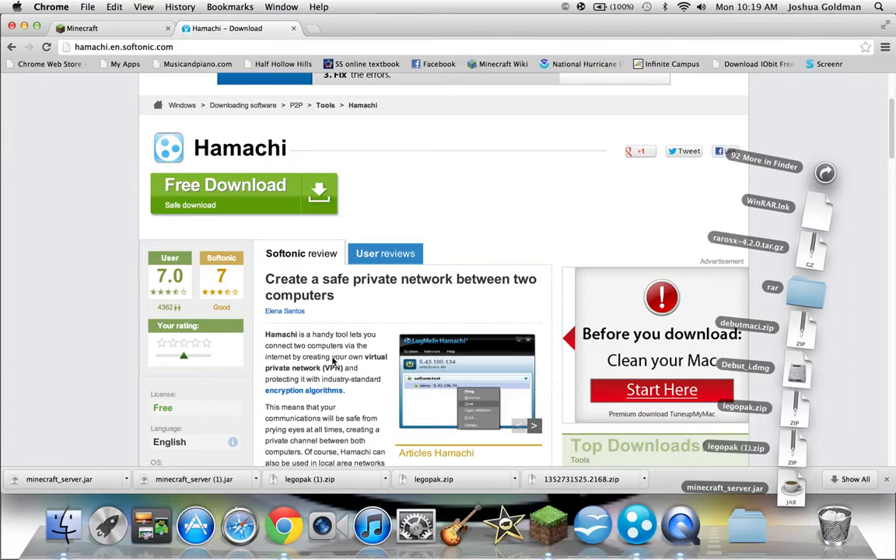
pyautogui.click(830, 148)
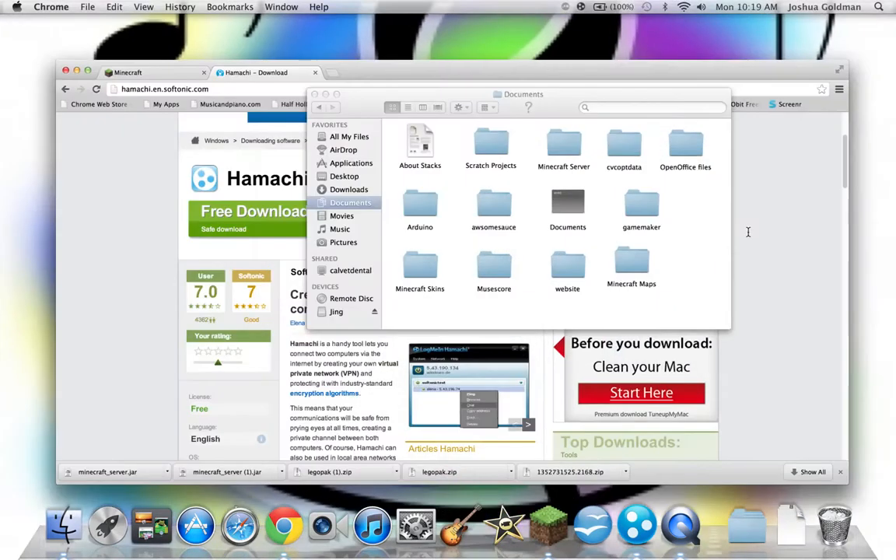
# Create a new folder named "minecraft tut" beside Minecraft Maps in the Documents folder.
pyautogui.rightClick(636, 287)
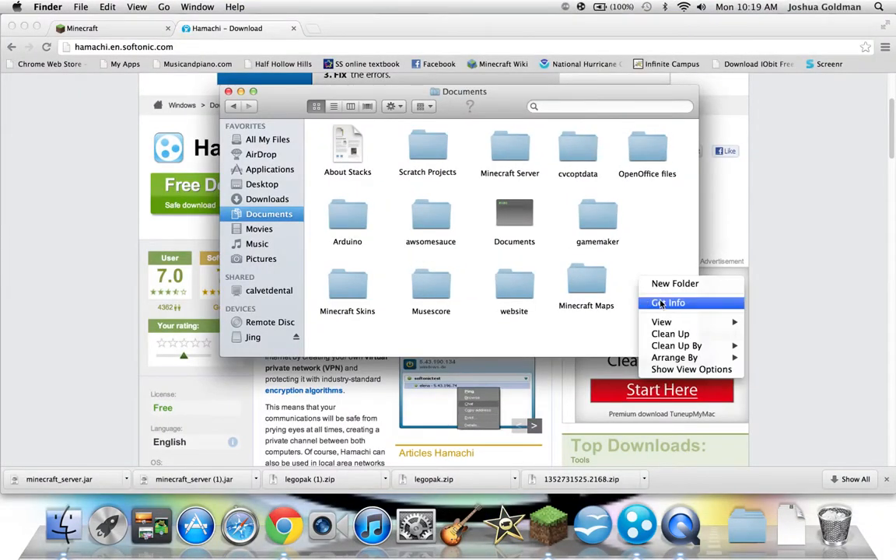
pyautogui.click(653, 285)
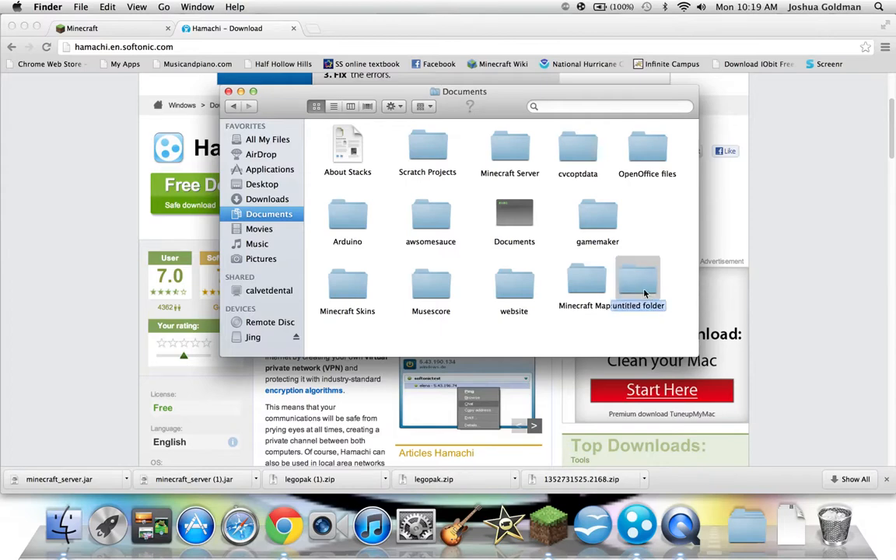
pyautogui.write('minecra')
pyautogui.write('ft')
pyautogui.write(' server')
pyautogui.press('BackSpace')
pyautogui.press('BackSpace')
pyautogui.press('BackSpace')
pyautogui.press('BackSpace')
pyautogui.press('BackSpace')
pyautogui.press('BackSpace')
pyautogui.write('tut')
pyautogui.click(639, 286)
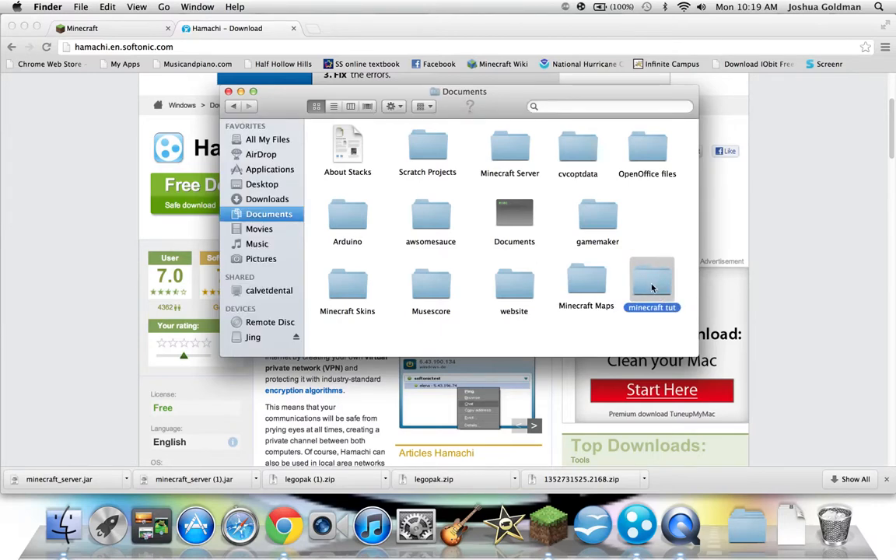
# Move minecraft_server.jar from the Downloads stack into the "minecraft tut" folder.
pyautogui.doubleClick(652, 288)
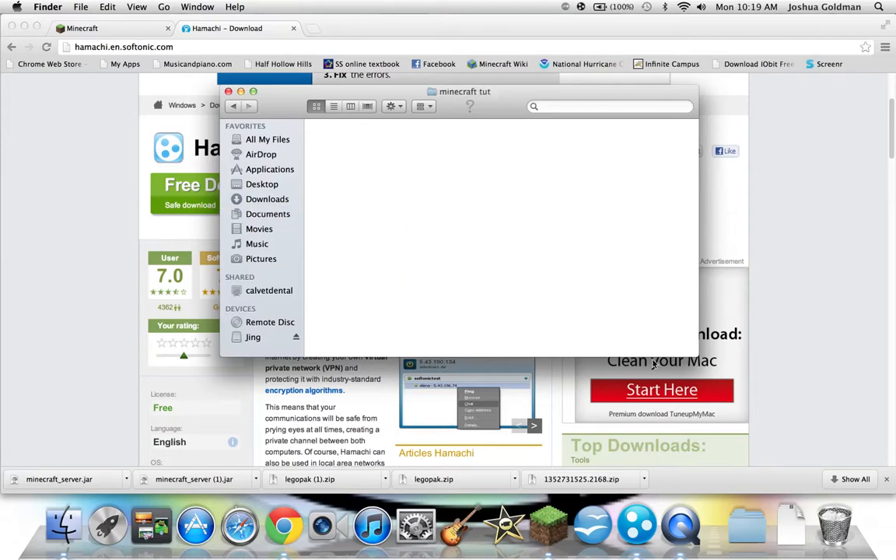
pyautogui.click(747, 526)
pyautogui.click(791, 525)
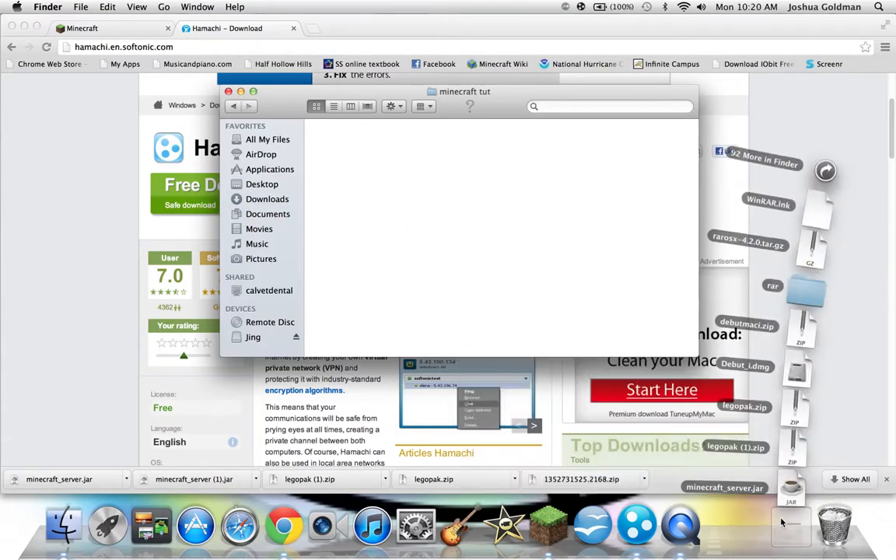
pyautogui.moveTo(790, 488); pyautogui.dragTo(327, 154)
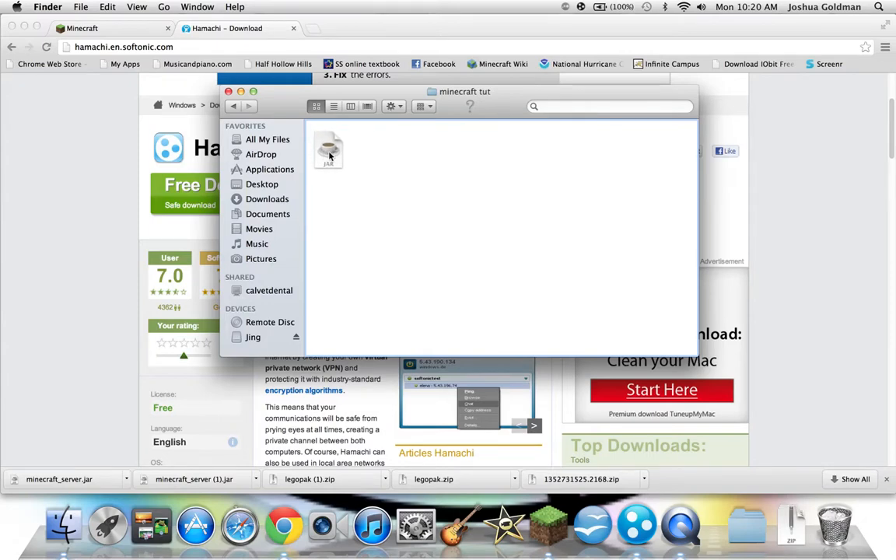
# Run minecraft_server.jar once to generate its server files, allowing the downloaded application to open, and quit the server.
pyautogui.doubleClick(337, 160)
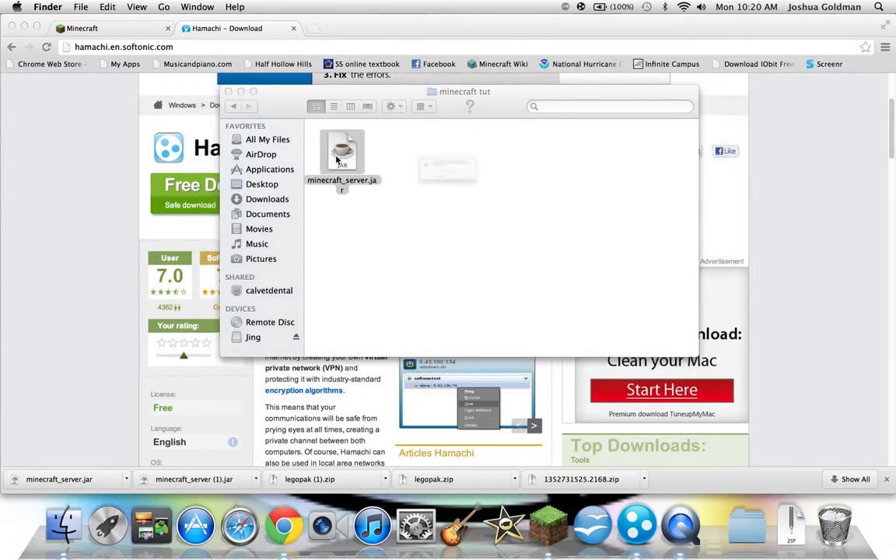
pyautogui.click(554, 215)
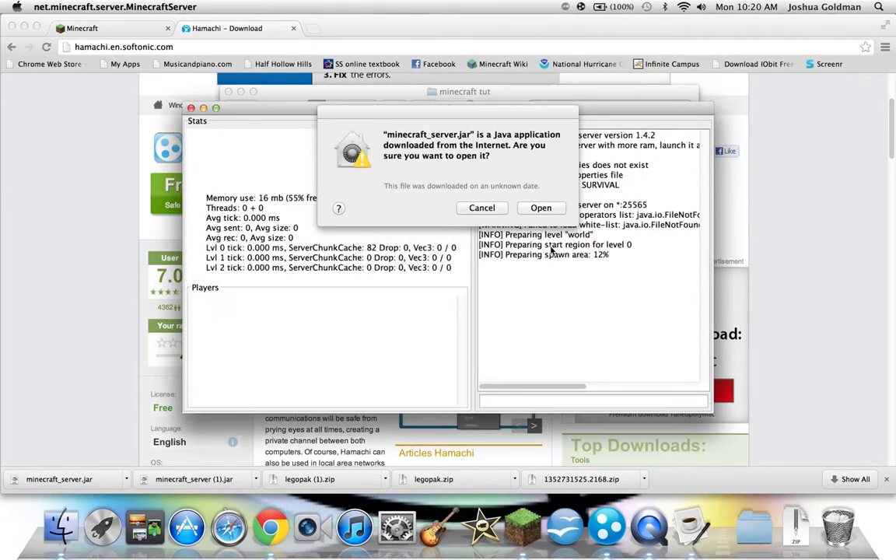
pyautogui.click(484, 208)
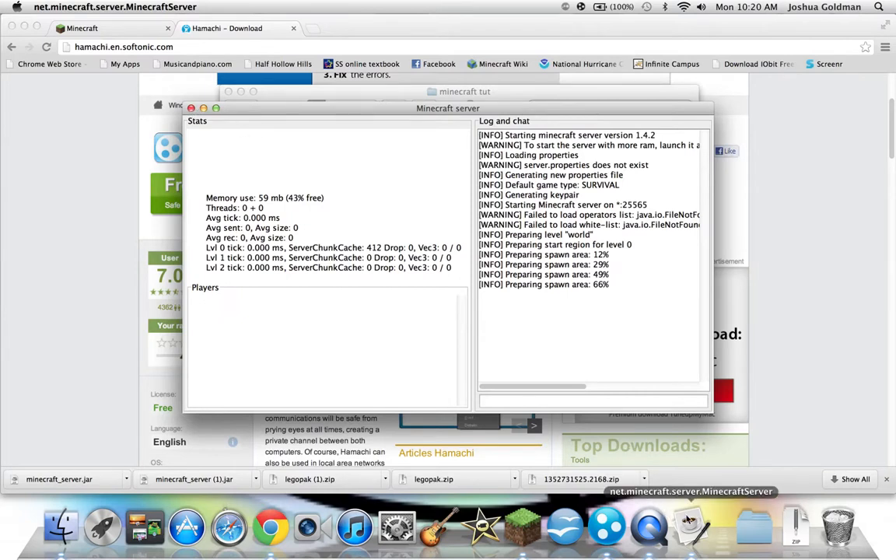
pyautogui.rightClick(690, 502)
pyautogui.click(694, 487)
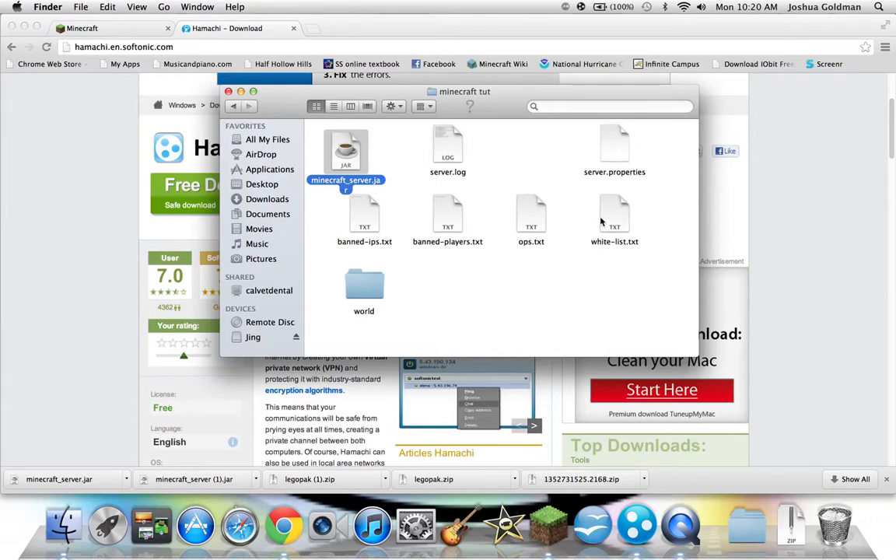
# Open the generated server.properties file from the "minecraft tut" folder for editing.
pyautogui.click(612, 153)
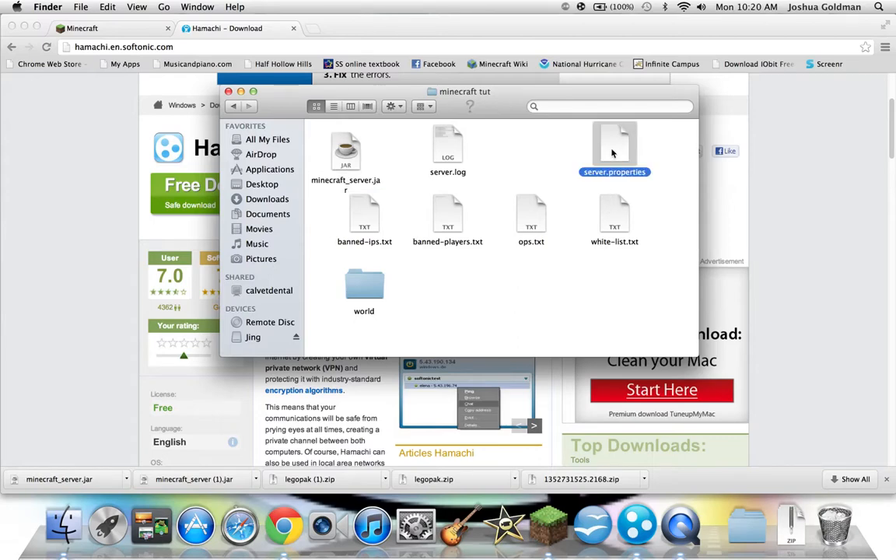
pyautogui.doubleClick(612, 154)
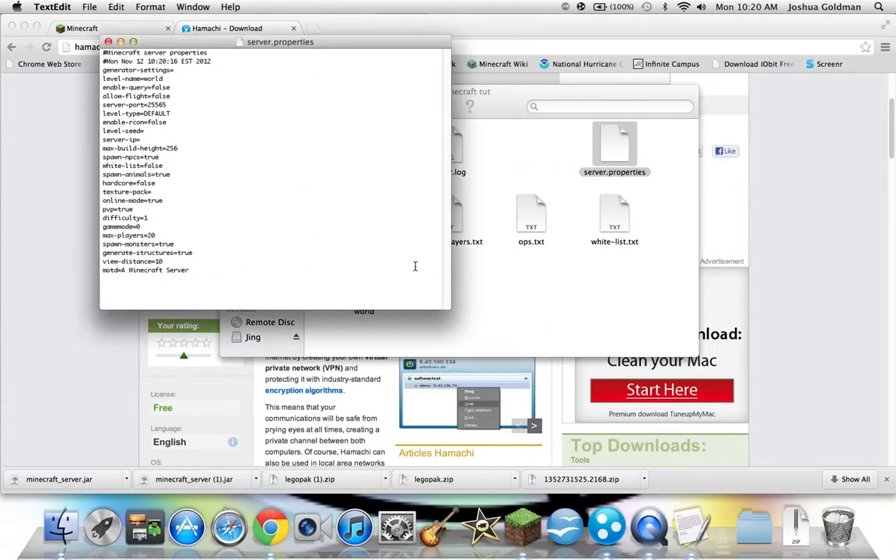
pyautogui.moveTo(210, 43); pyautogui.dragTo(338, 33)
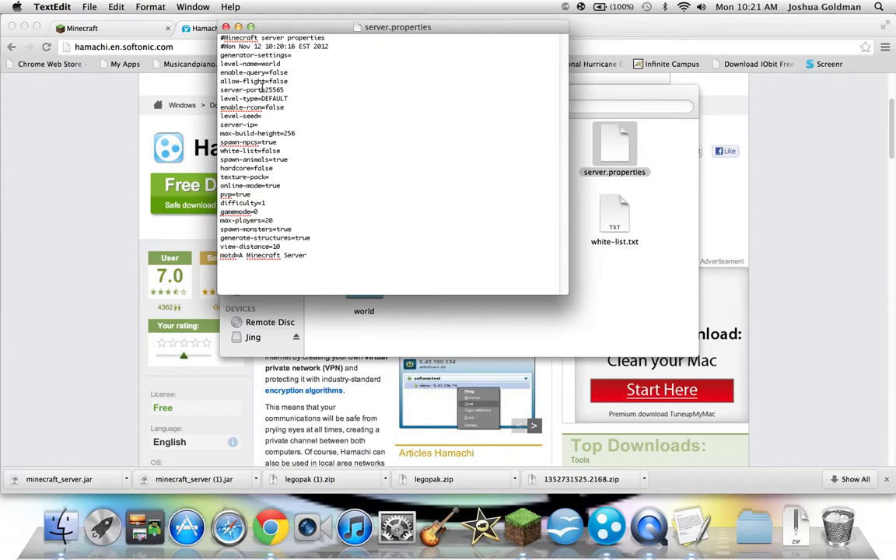
pyautogui.click(269, 115)
# Switch to LogMeIn Hamachi, enter a network ID for a new client-owned network, and cancel its creation.
pyautogui.click(607, 528)
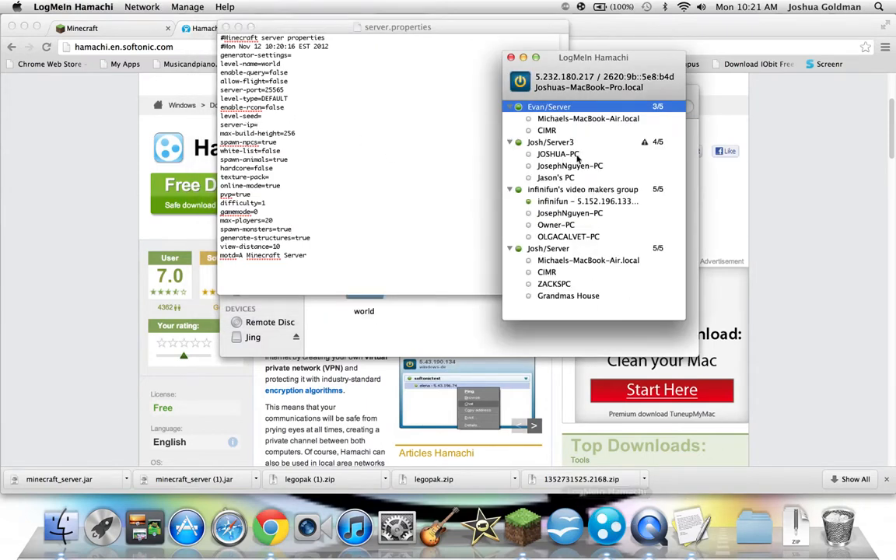
pyautogui.click(128, 7)
pyautogui.click(185, 23)
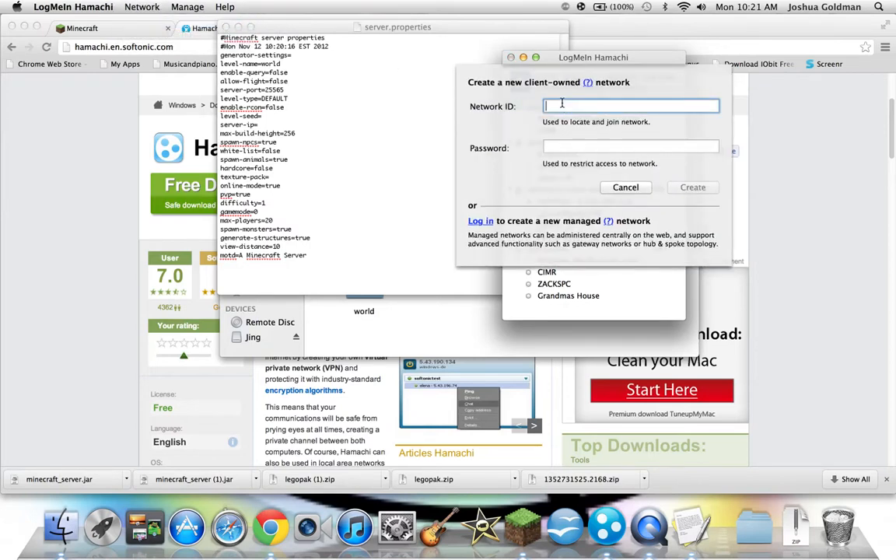
pyautogui.write('Josh/')
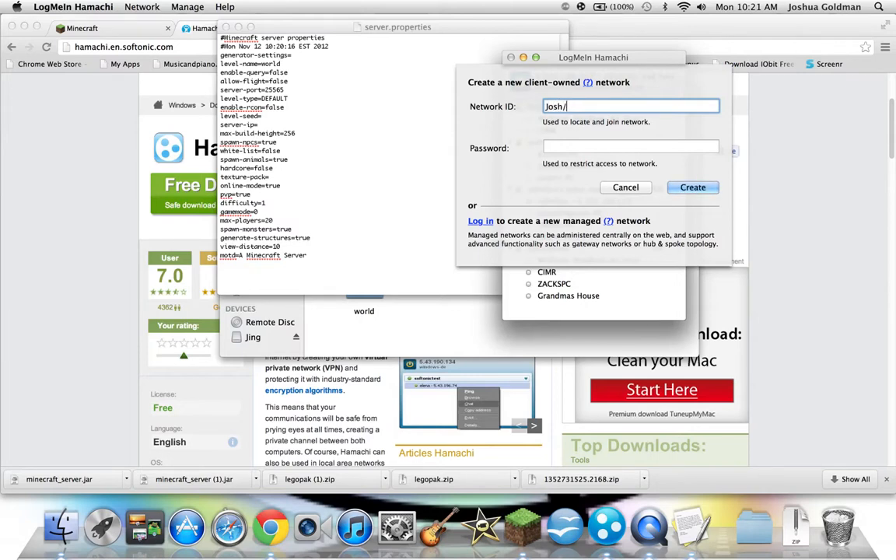
pyautogui.write('Server')
pyautogui.click(597, 145)
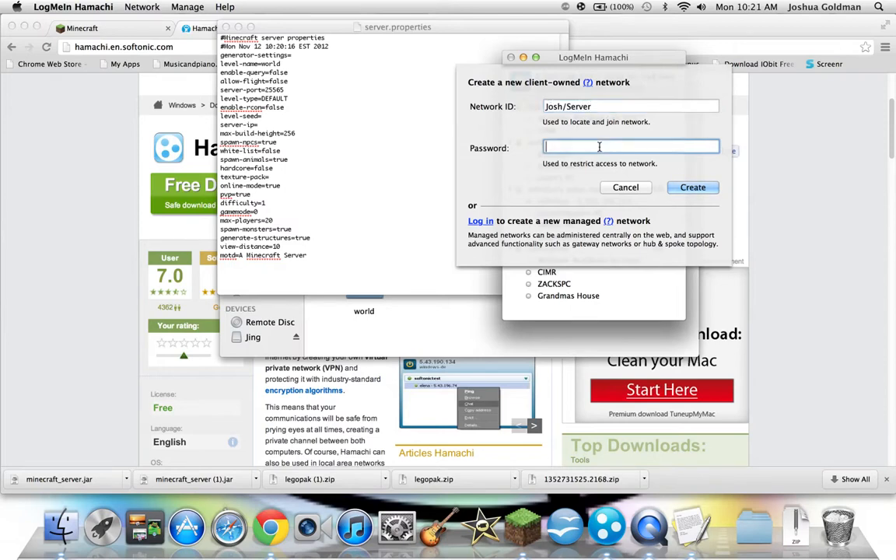
pyautogui.click(633, 191)
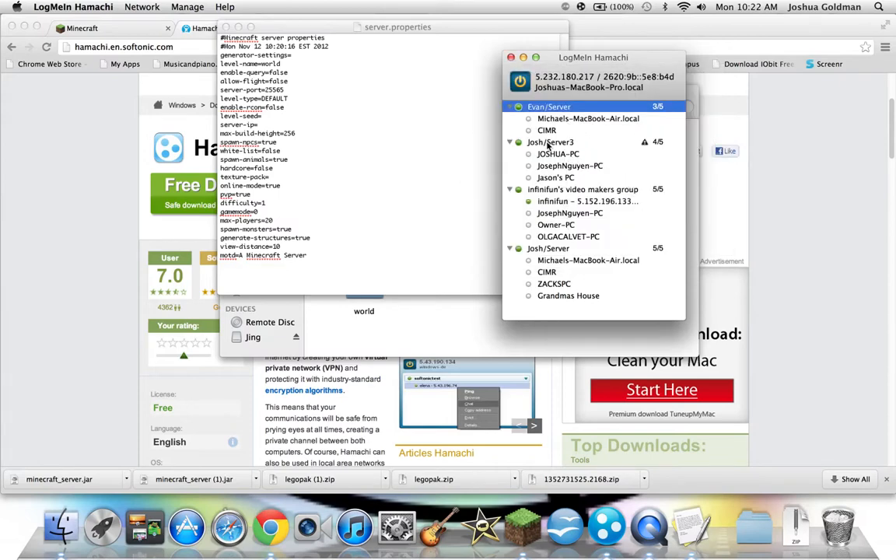
pyautogui.click(547, 249)
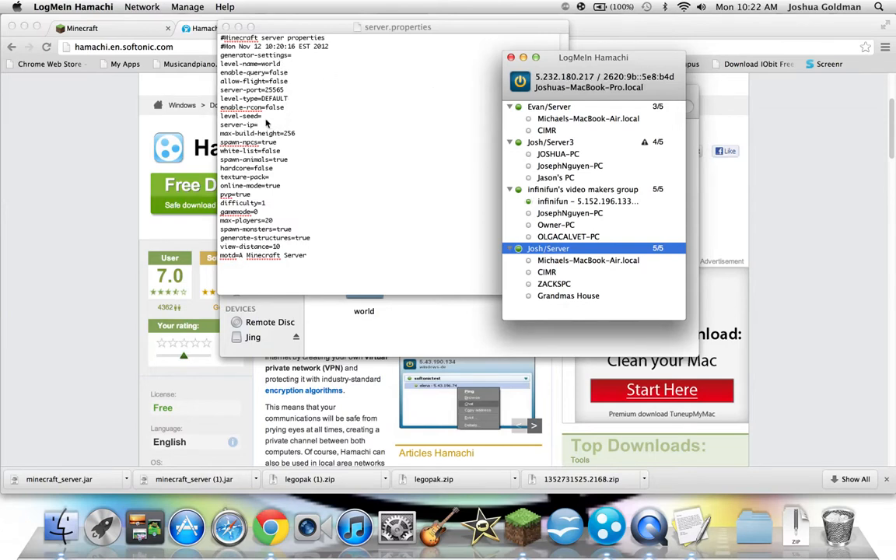
pyautogui.click(263, 127)
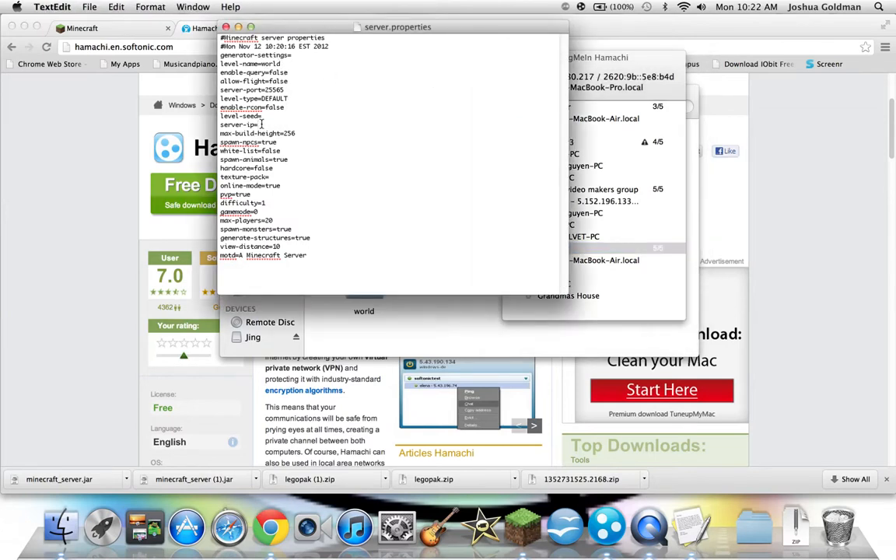
pyautogui.write('5.232.180.217')
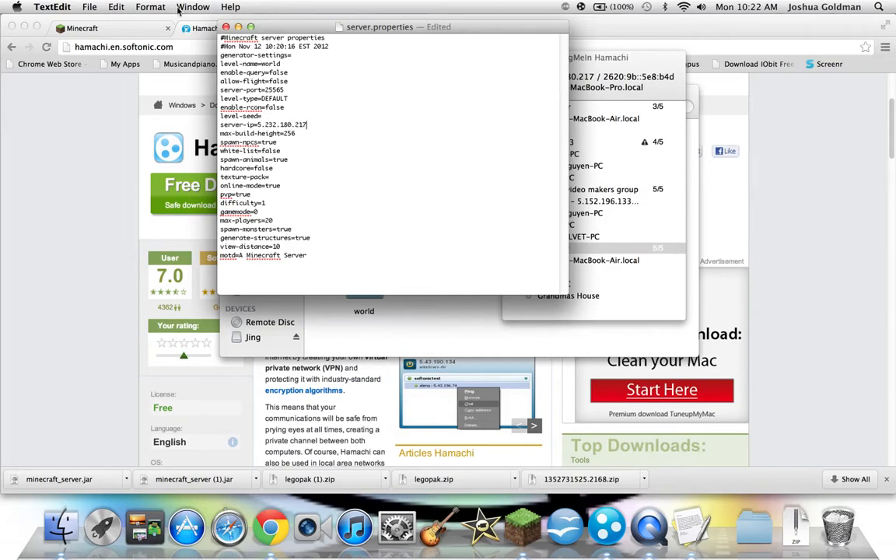
pyautogui.click(89, 7)
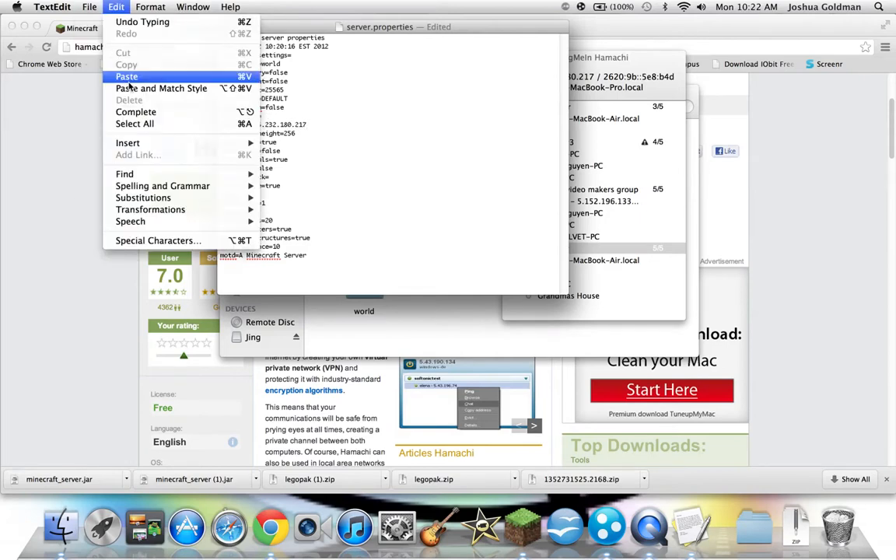
pyautogui.click(91, 77)
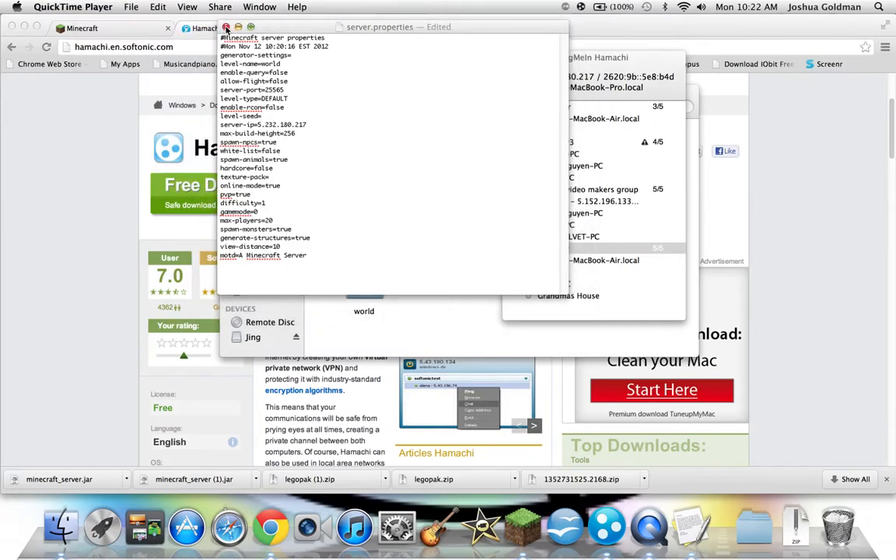
pyautogui.click(226, 27)
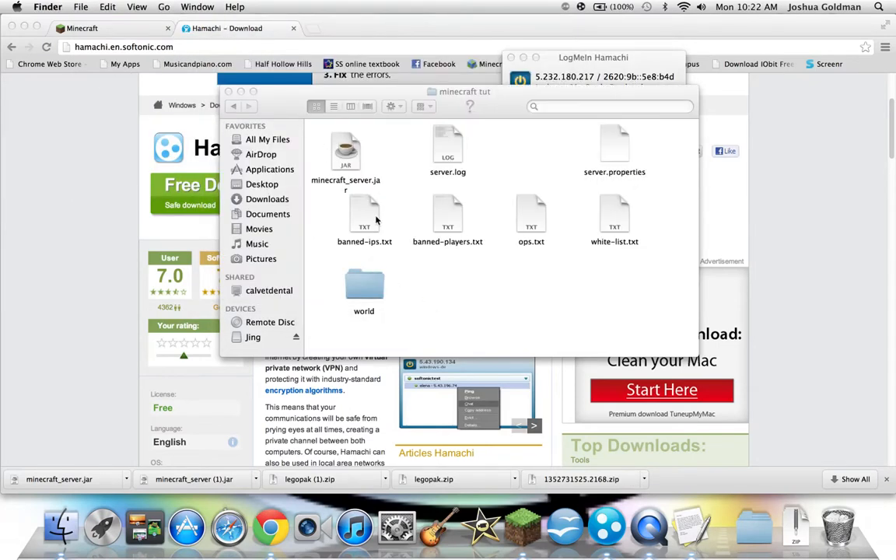
# Start the Minecraft server again from minecraft_server.jar in the "minecraft tut" folder.
pyautogui.click(296, 139)
pyautogui.click(342, 160)
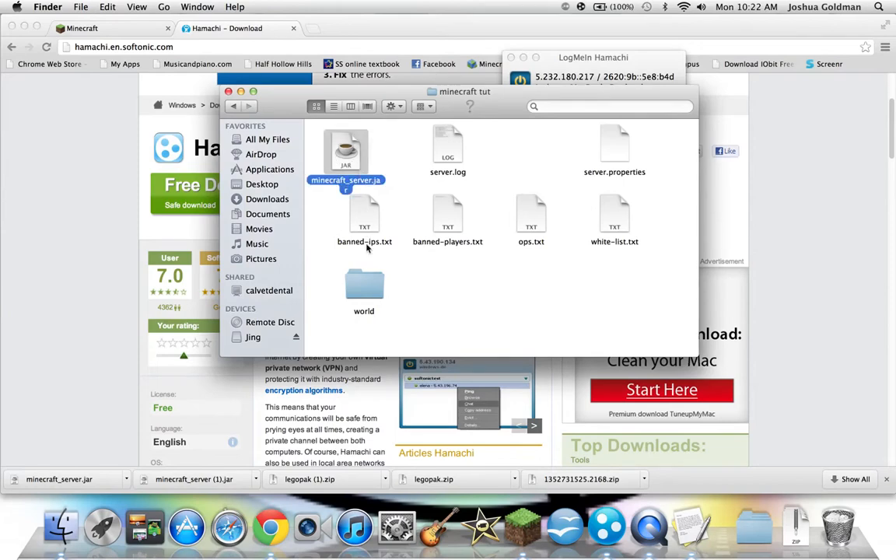
pyautogui.doubleClick(345, 159)
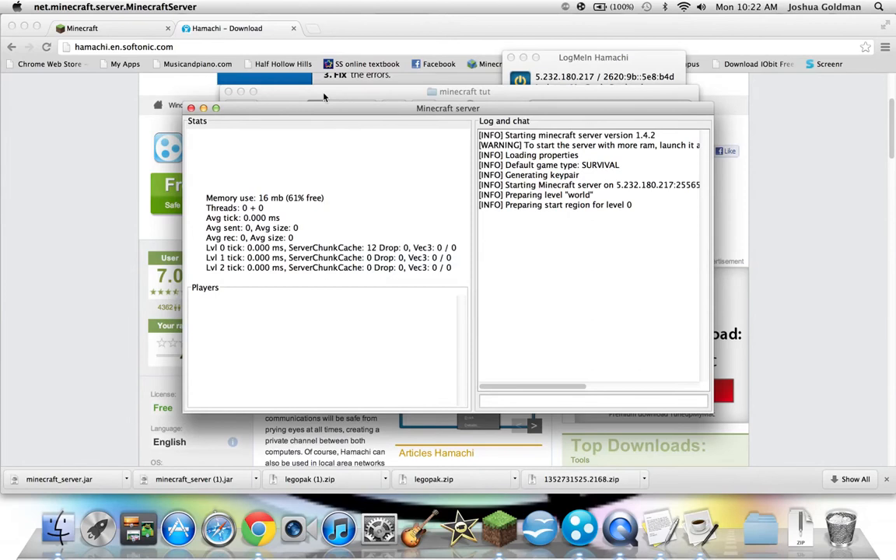
# Launch Minecraft and log in with the remembered account.
pyautogui.click(324, 96)
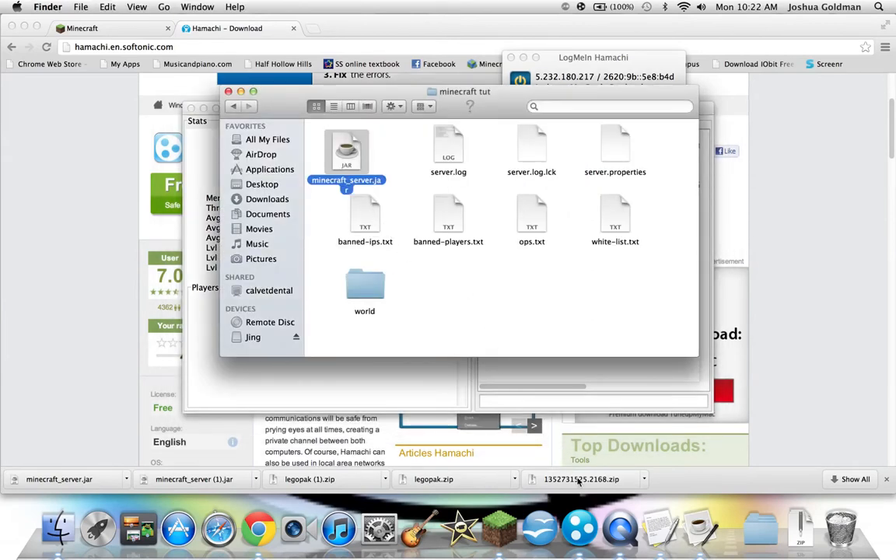
pyautogui.click(499, 529)
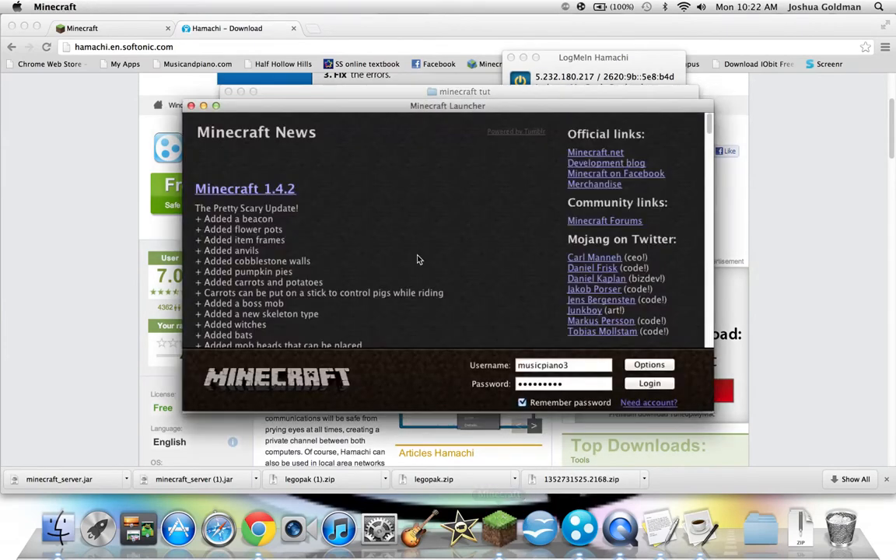
pyautogui.click(627, 381)
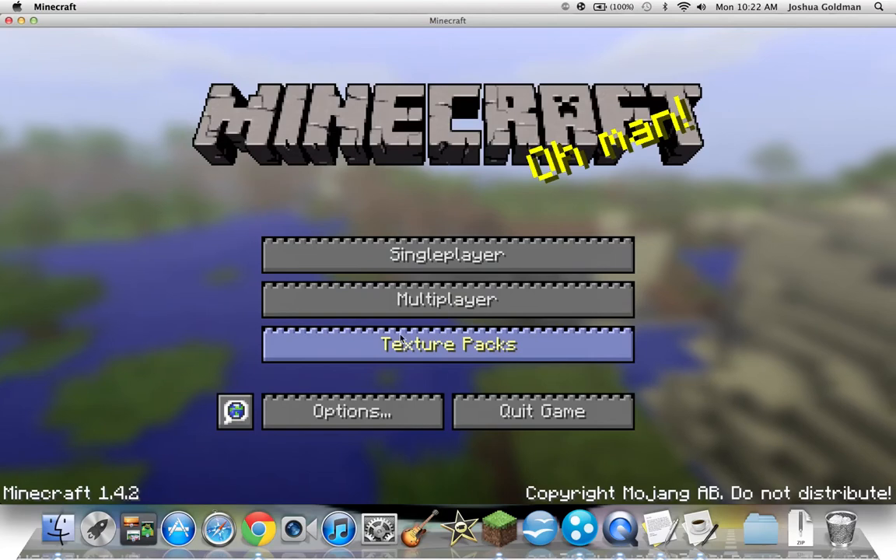
# Switch Minecraft's texture pack to Default.
pyautogui.click(406, 346)
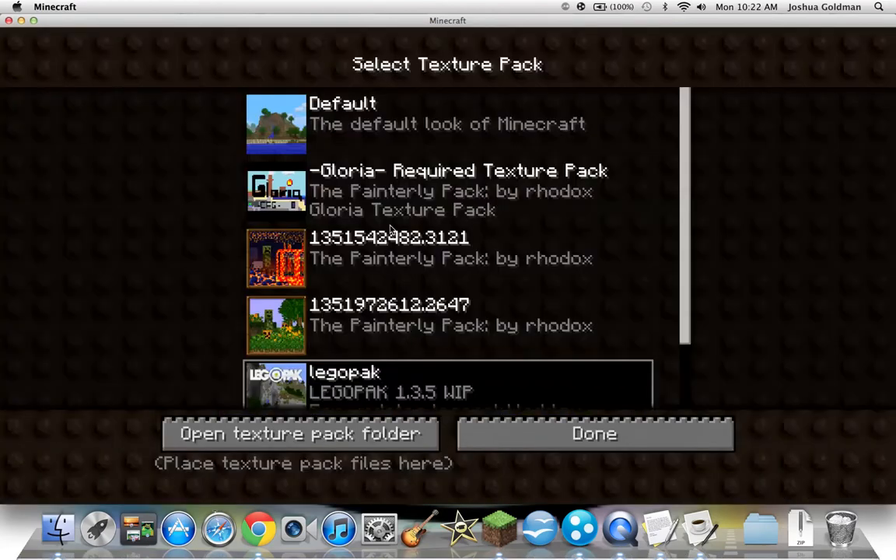
pyautogui.click(379, 138)
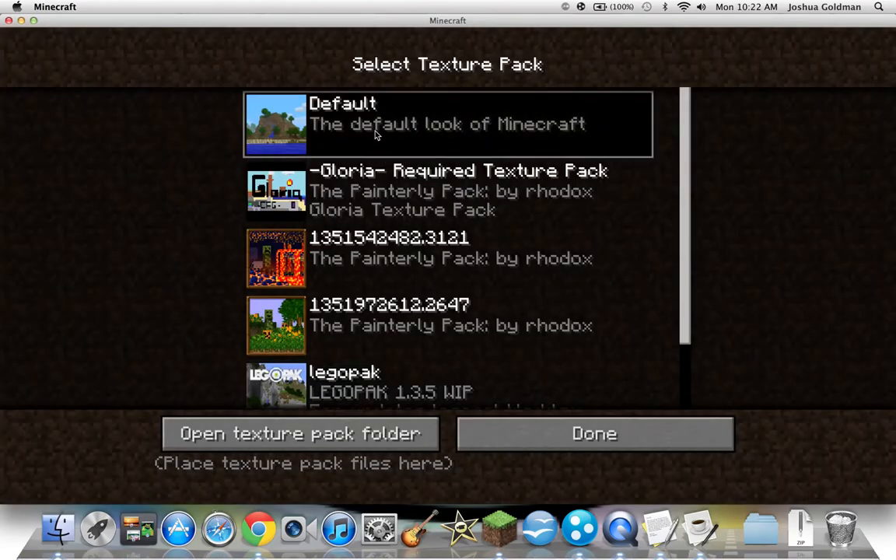
pyautogui.click(489, 437)
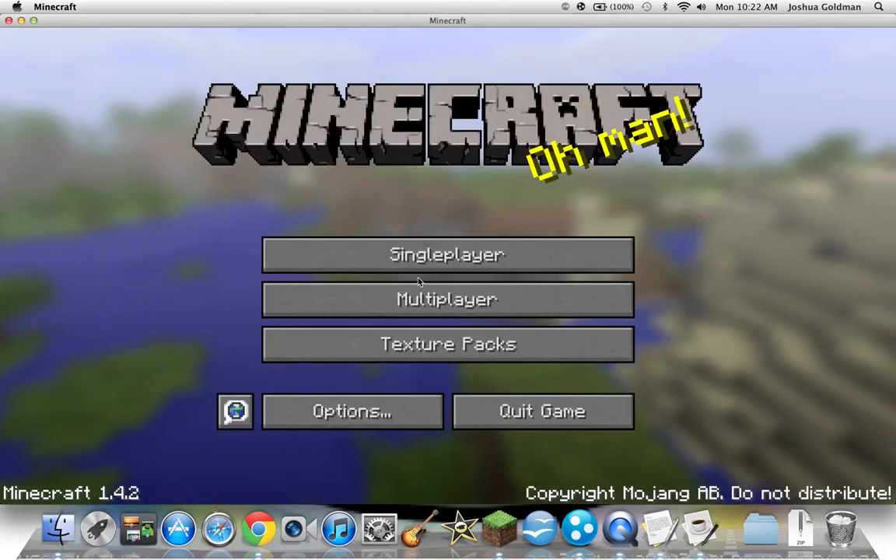
# Open Minecraft's multiplayer server list.
pyautogui.click(418, 255)
pyautogui.click(634, 472)
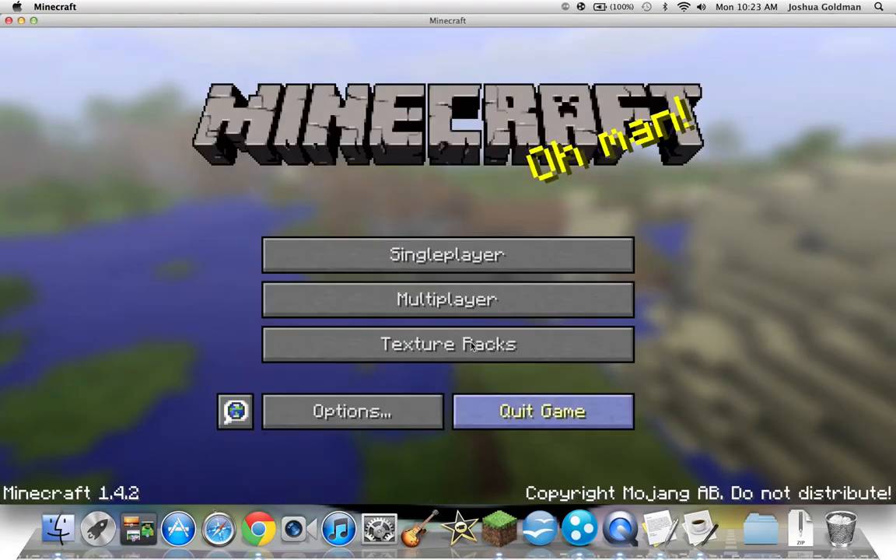
pyautogui.click(436, 299)
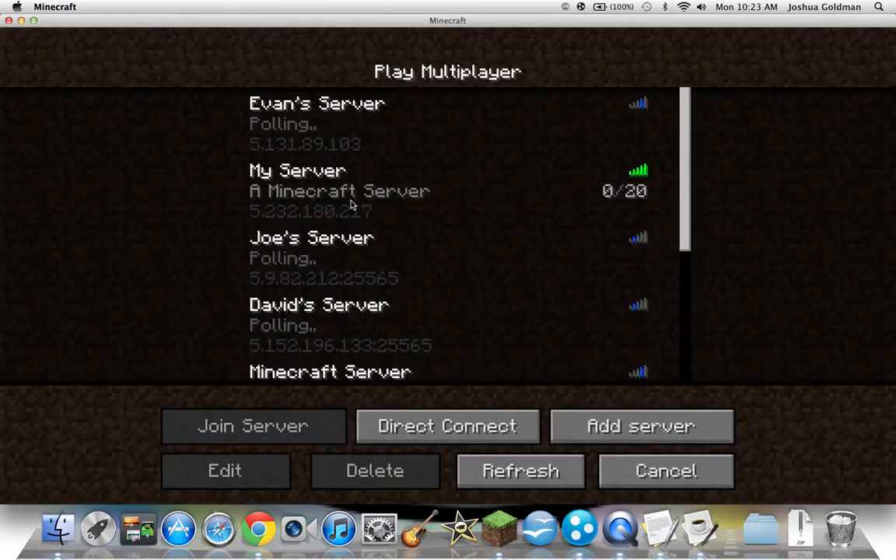
# Begin a new server entry with an address starting "5." and cancel it.
pyautogui.click(620, 428)
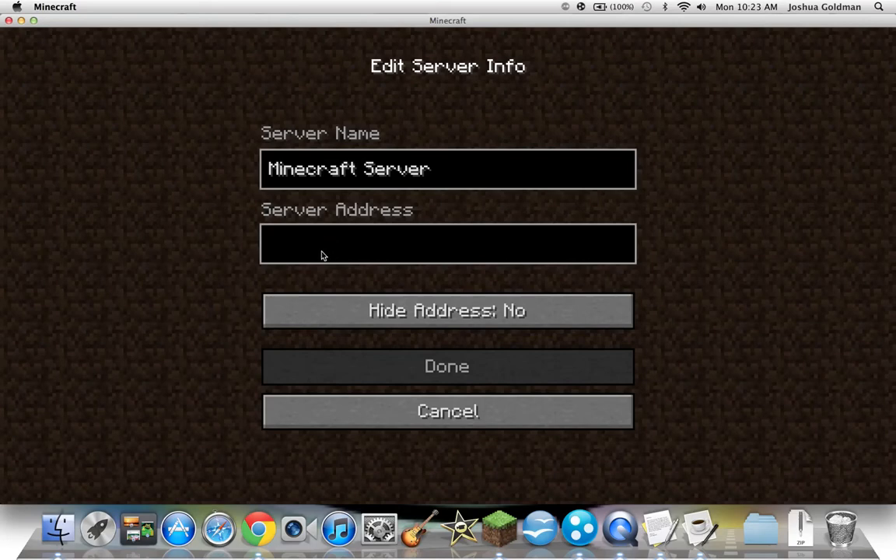
pyautogui.write('5.')
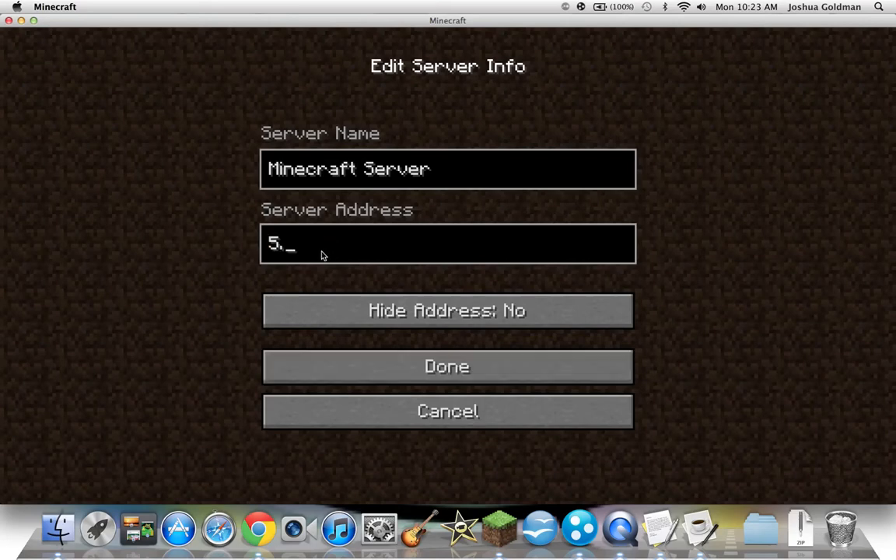
pyautogui.click(405, 400)
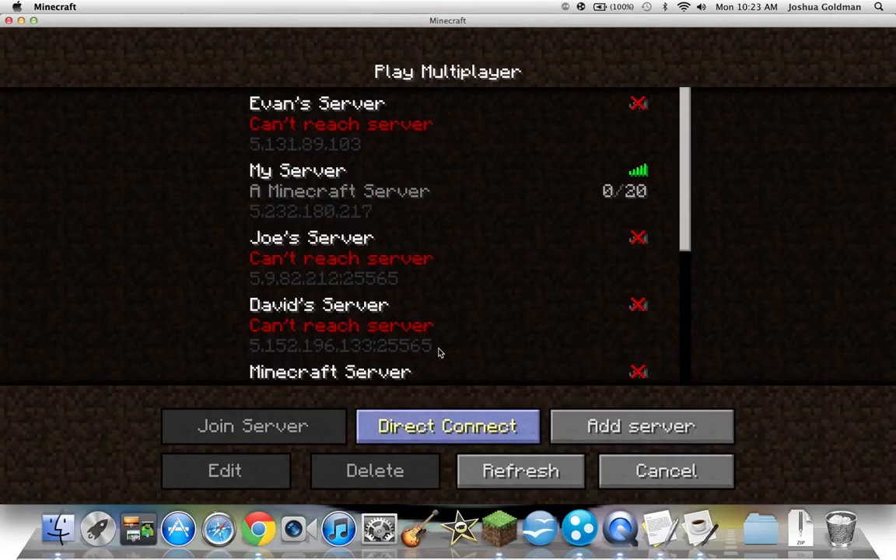
# Join "My Server" and swim ashore to test it, ending with a disconnect from the game.
pyautogui.click(326, 197)
pyautogui.click(325, 197)
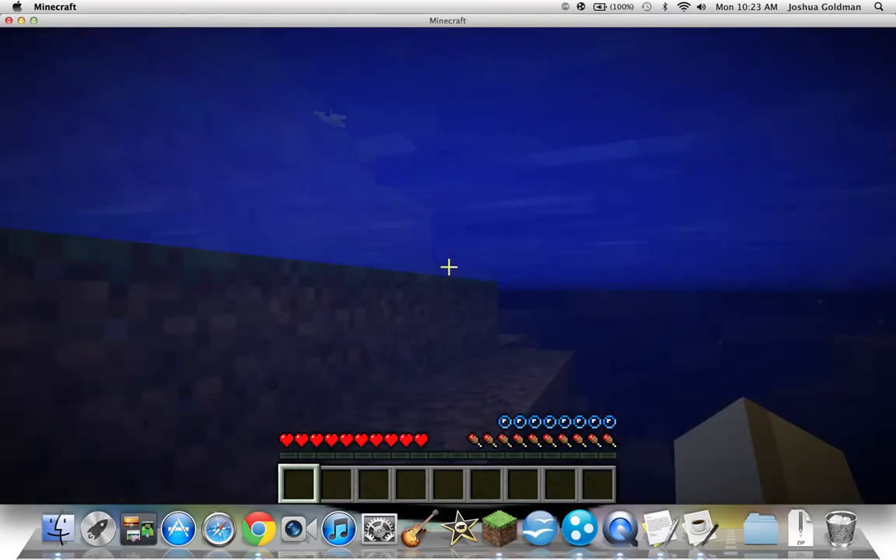
pyautogui.press('w')
pyautogui.press('space')
pyautogui.press('space')
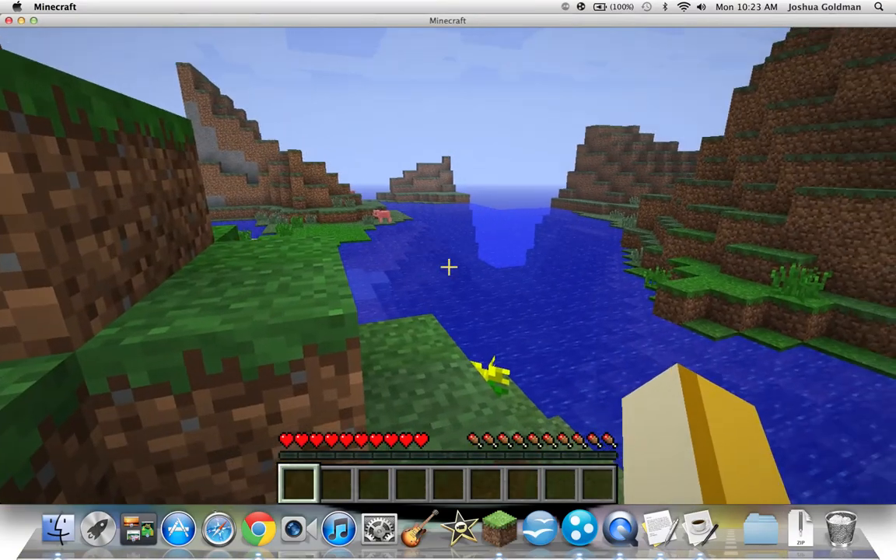
pyautogui.press('Escape')
pyautogui.click(422, 356)
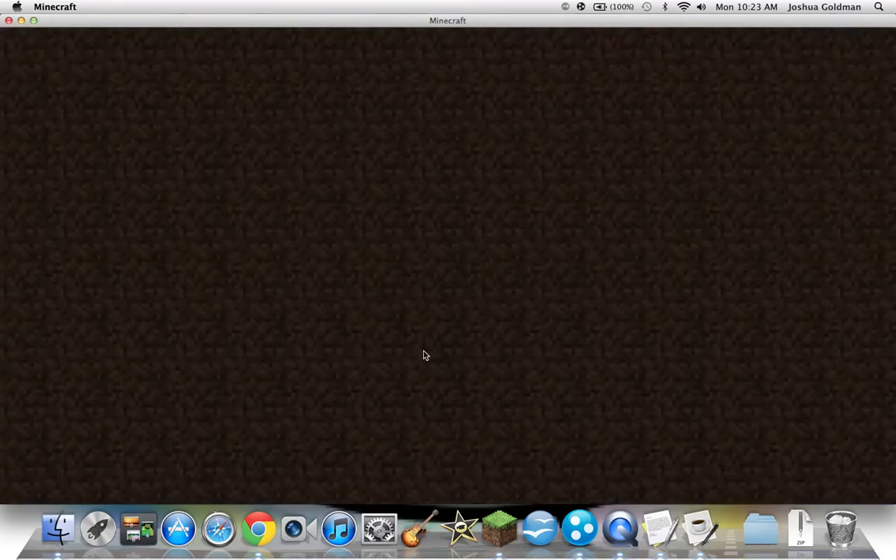